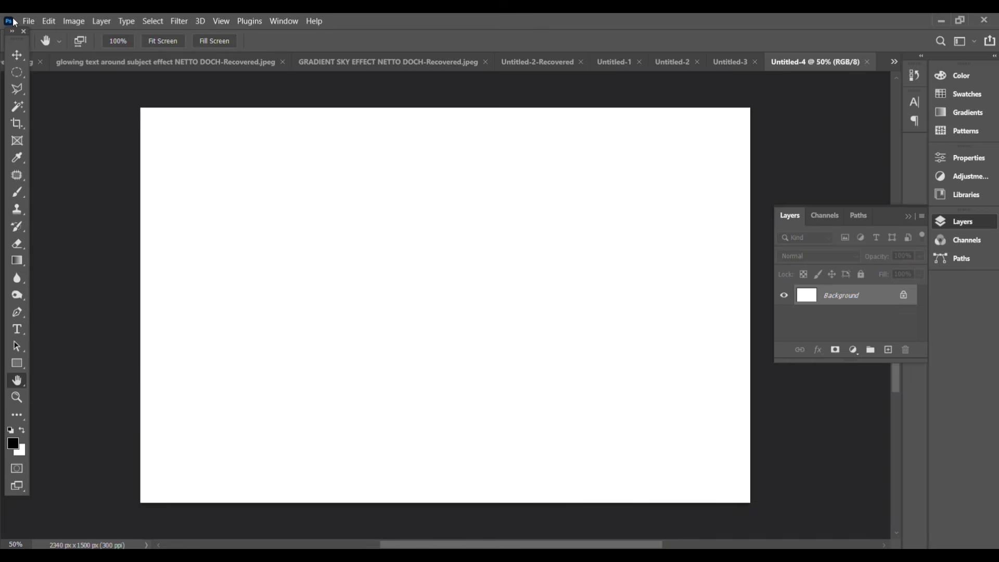
Step: Create a 2340 x 1500 px landscape document at 300 ppi in RGB Color with a white background, and fit it to the screen
click(24, 22)
click(37, 32)
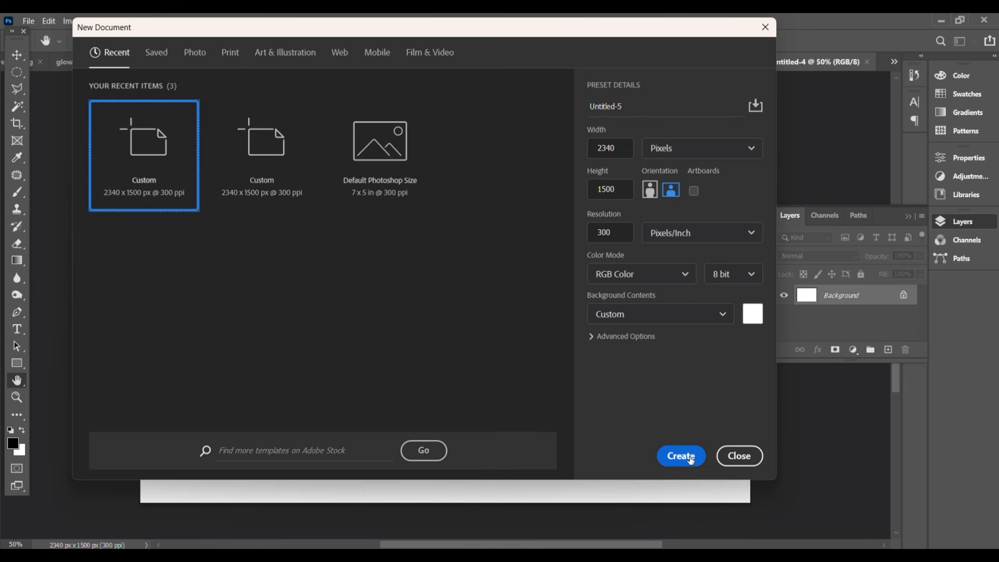
click(691, 461)
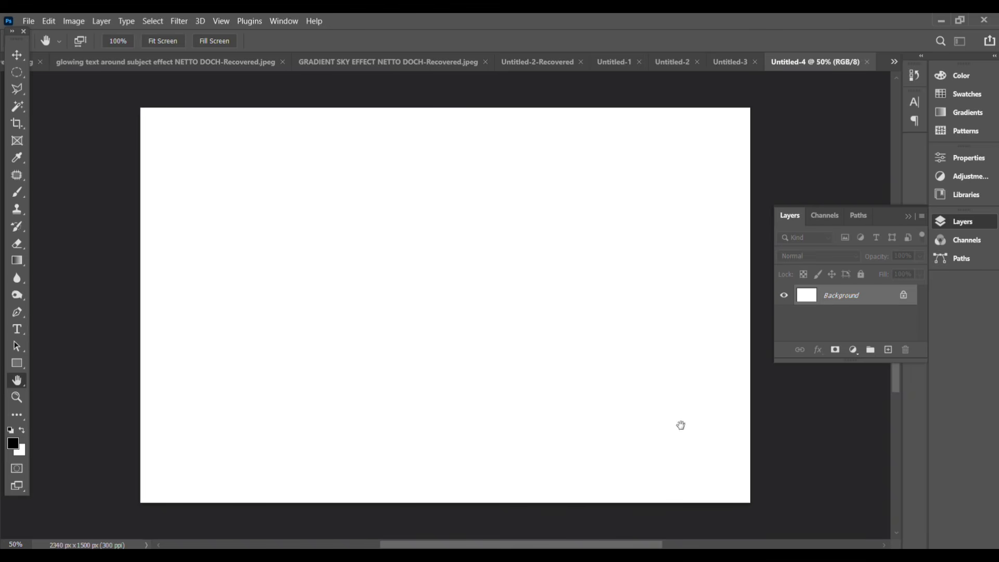
click(17, 398)
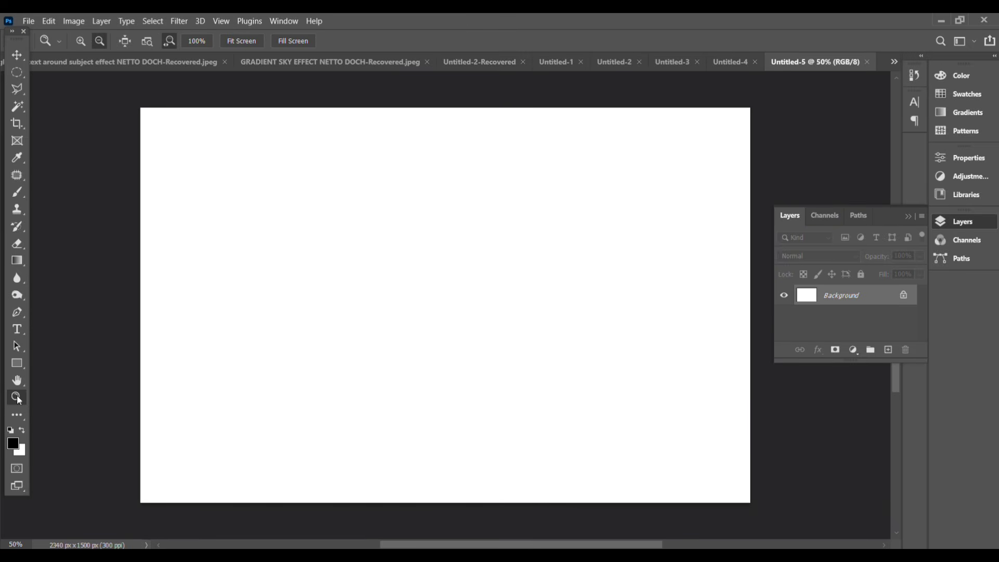
click(235, 41)
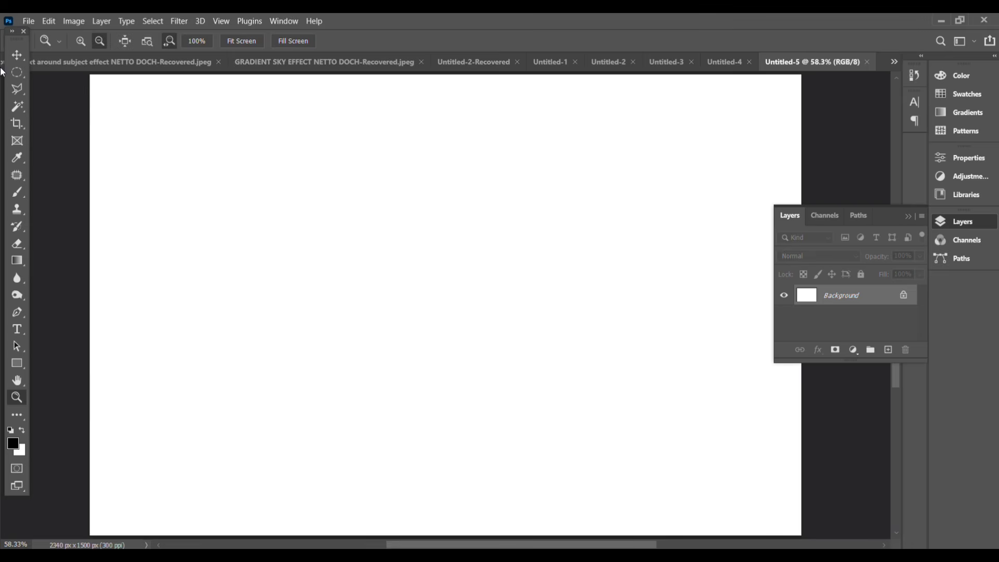
Step: Select a full-height vertical zigzag band left of the canvas centre with the Polygonal Lasso and copy it to a new layer
drag(18, 89, 61, 103)
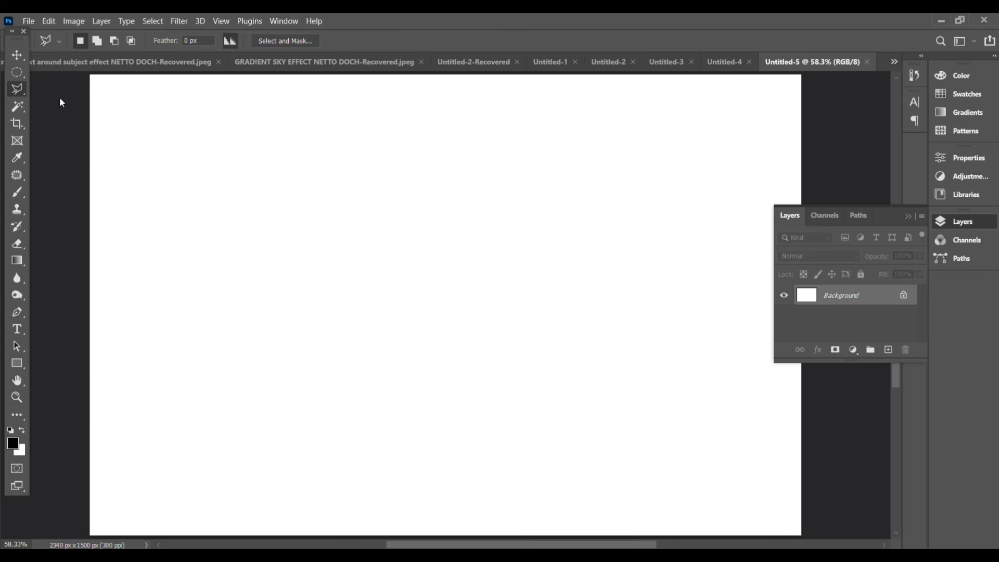
click(326, 73)
click(262, 197)
click(311, 275)
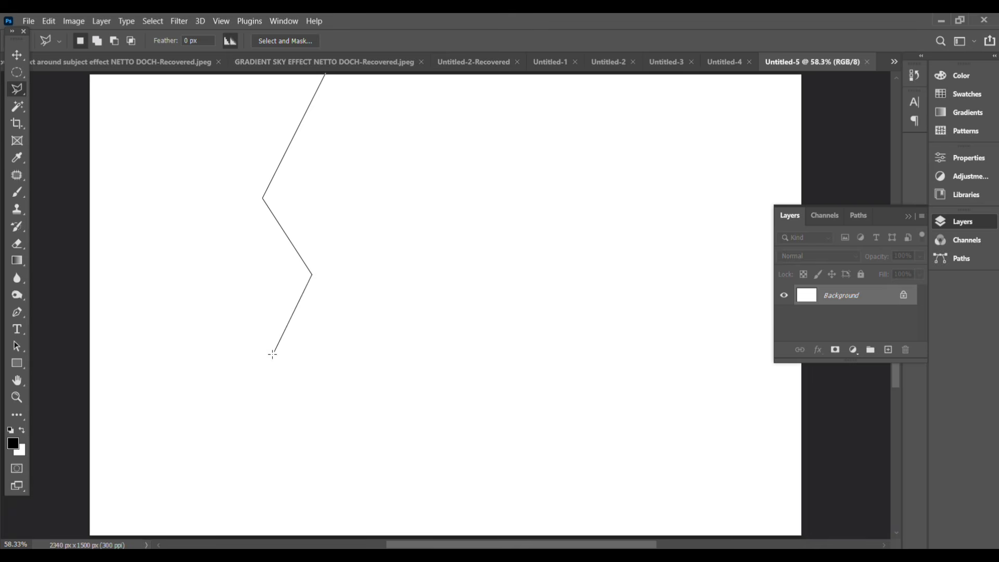
click(249, 430)
click(312, 531)
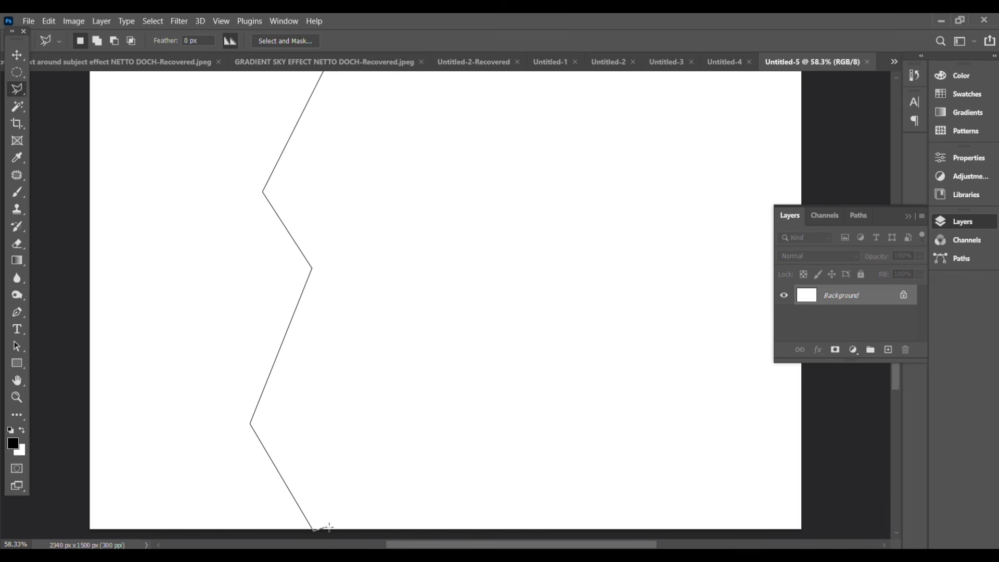
click(472, 528)
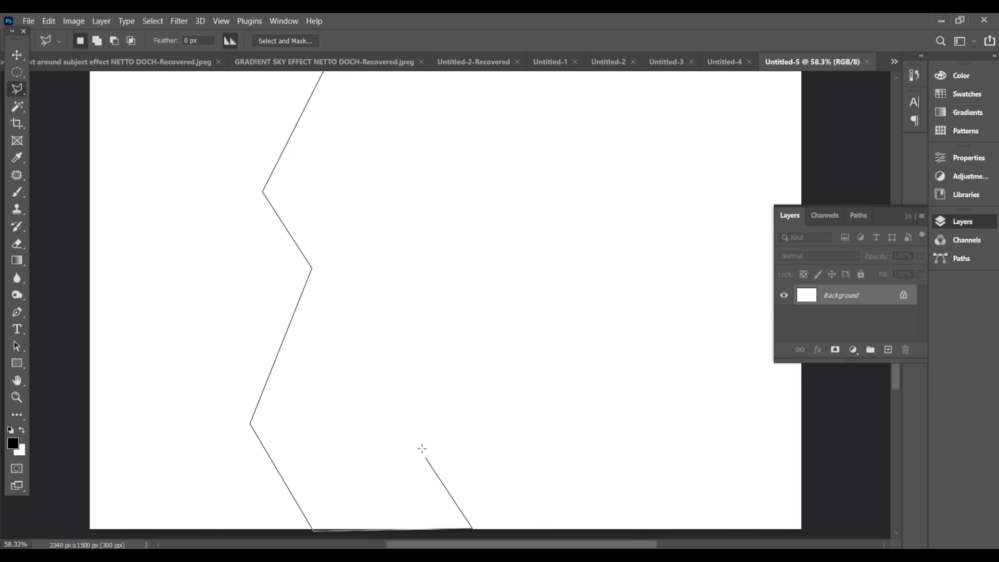
click(403, 411)
click(450, 294)
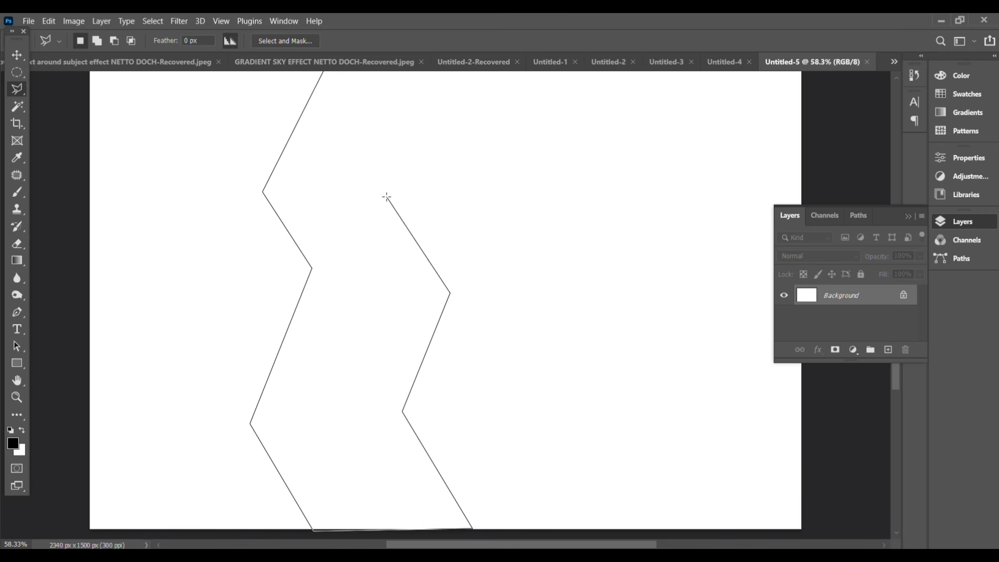
click(404, 188)
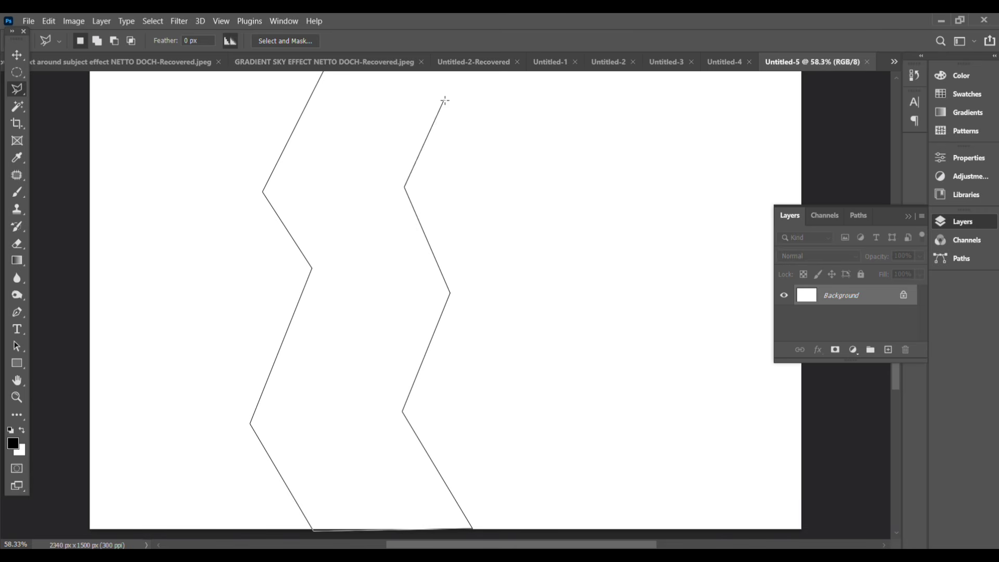
click(466, 69)
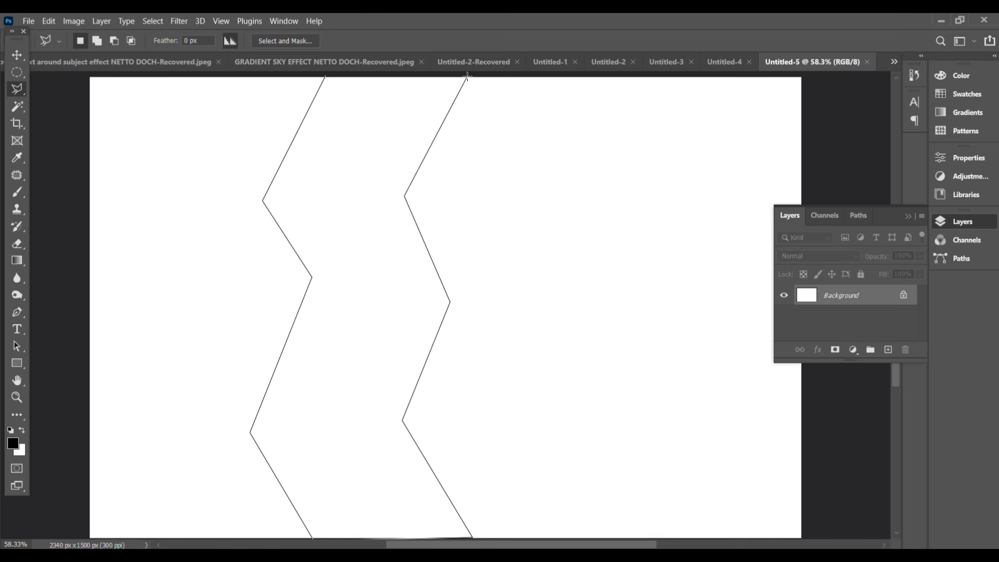
click(326, 78)
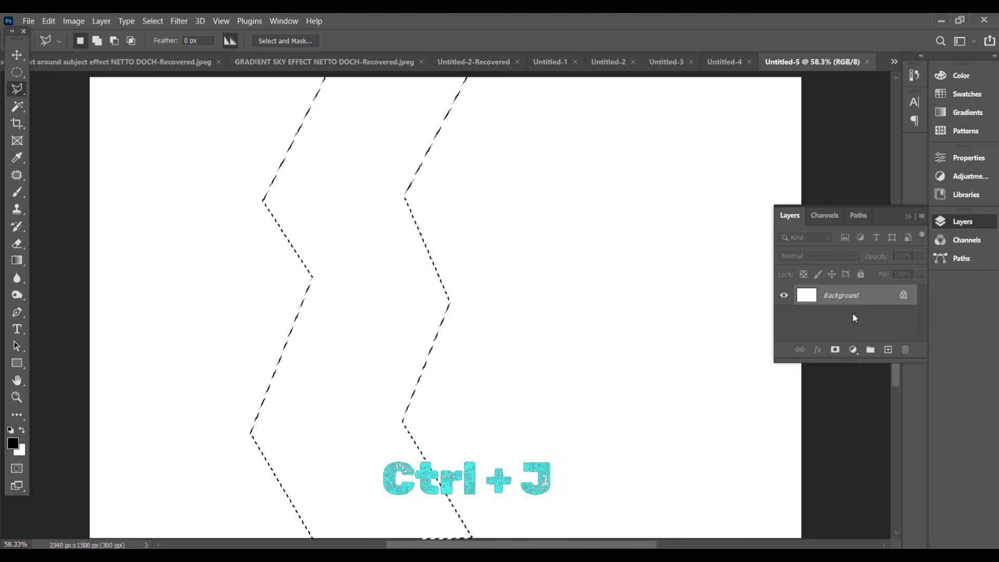
key(ctrl+j)
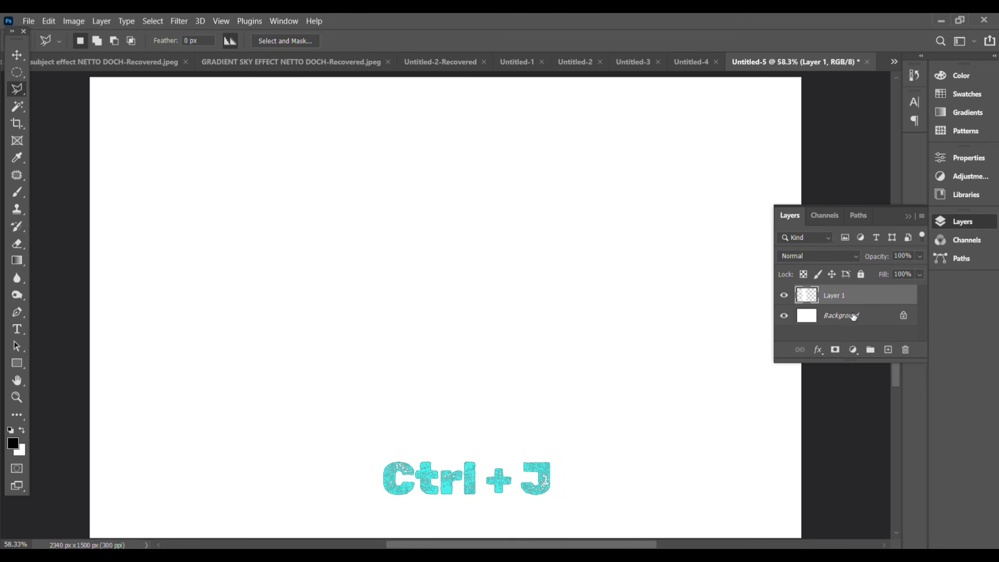
Step: Give the zigzag layer a drop shadow (55% opacity, 50 px distance, 21% spread, 75 px size) and a 16 px Inner Bevel at 100% depth
click(819, 353)
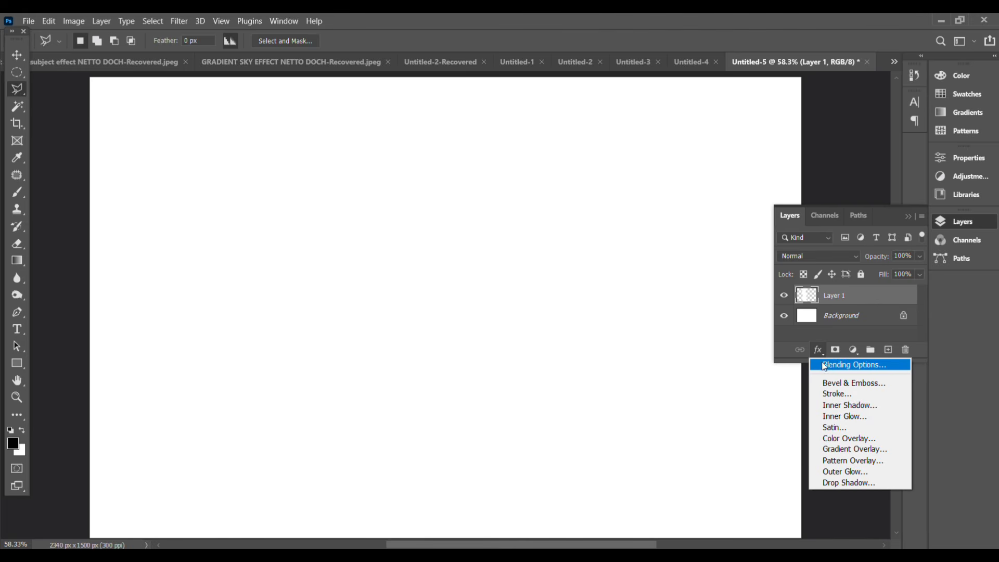
click(835, 367)
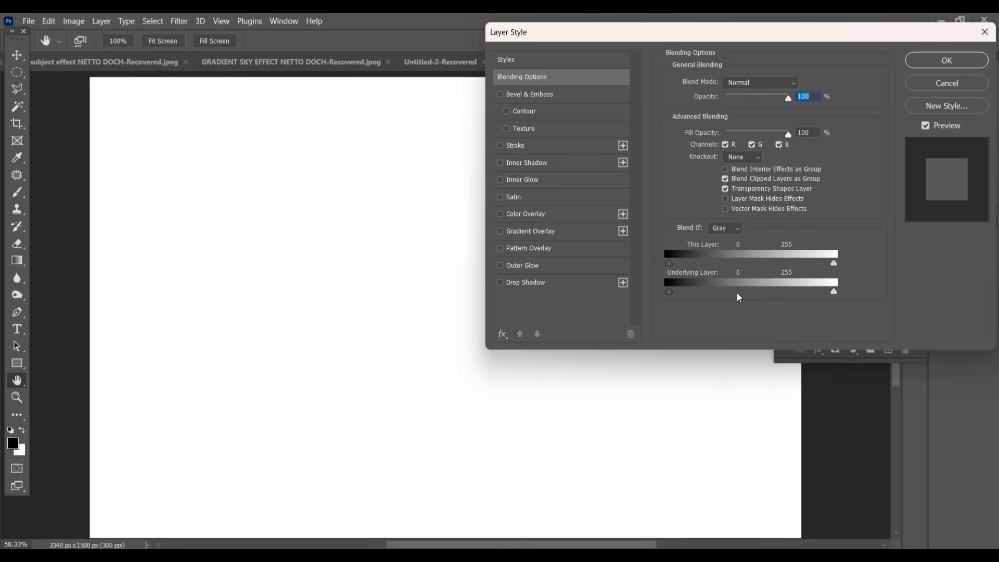
click(529, 287)
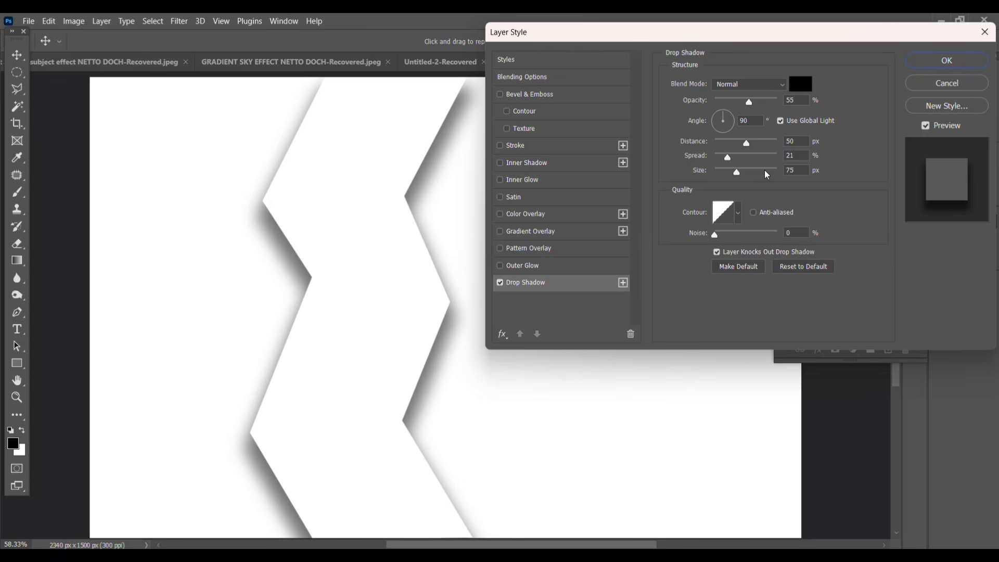
click(548, 97)
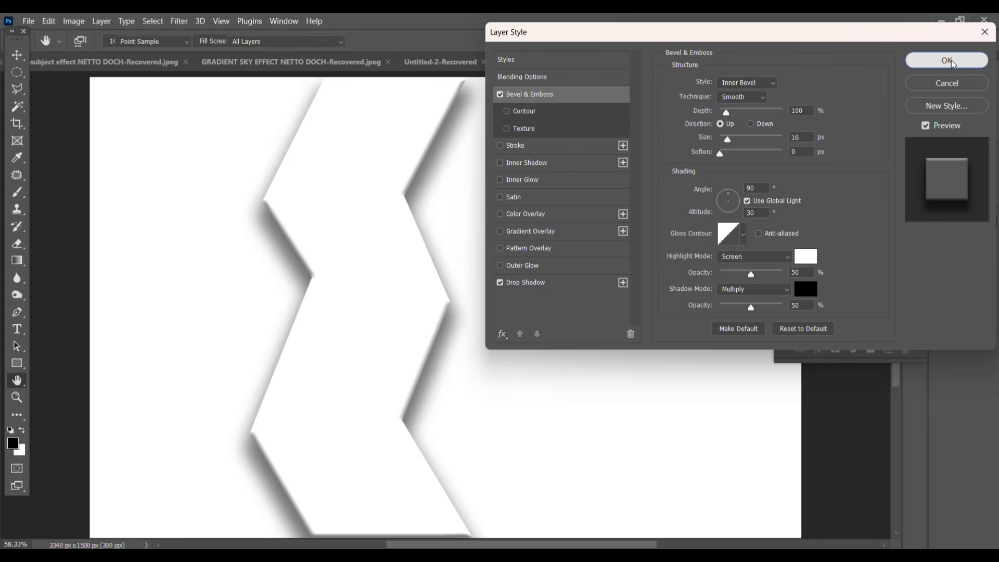
click(951, 61)
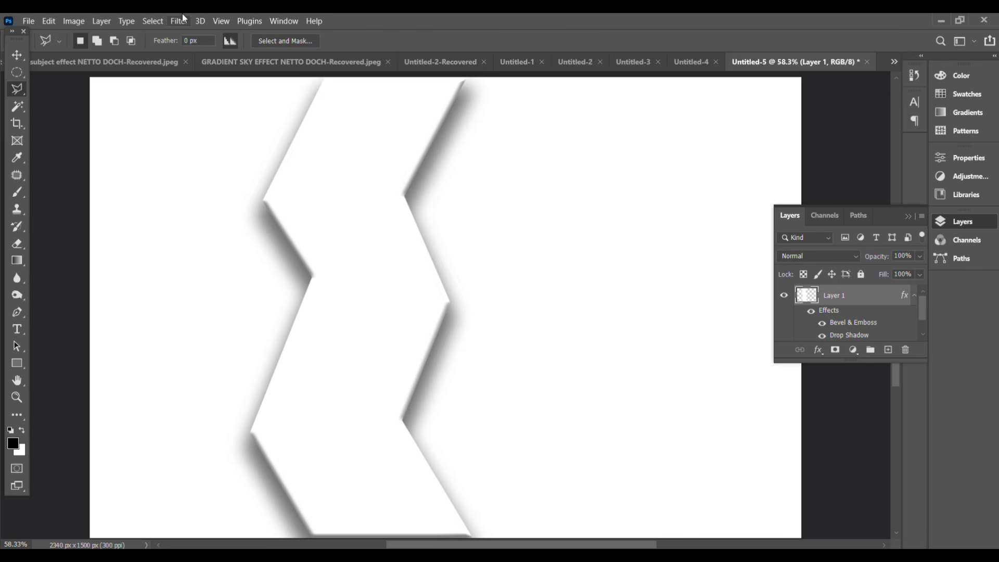
Step: Place the portrait photo as an embedded image above the zigzag layer and clip it to the zigzag shape
click(28, 21)
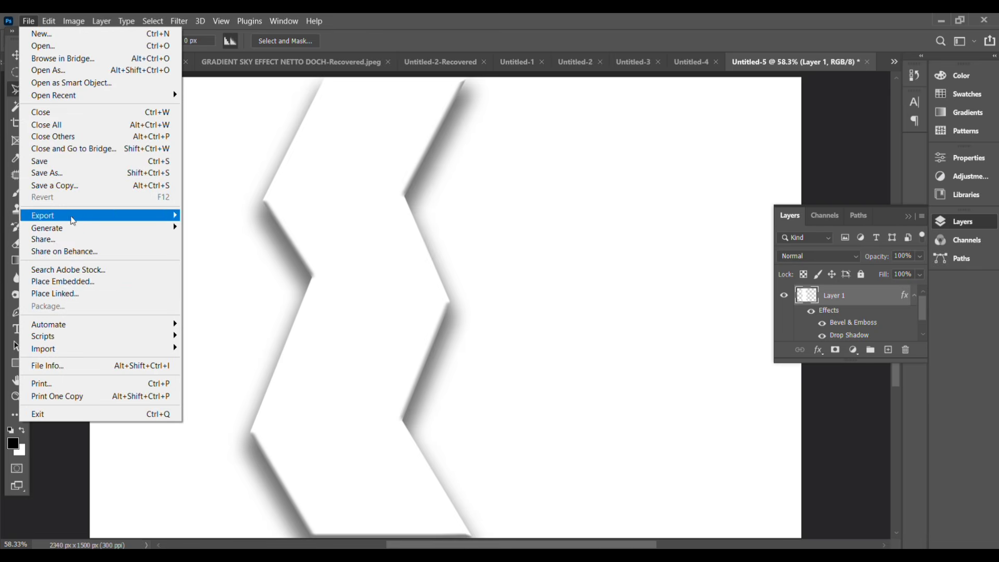
click(71, 287)
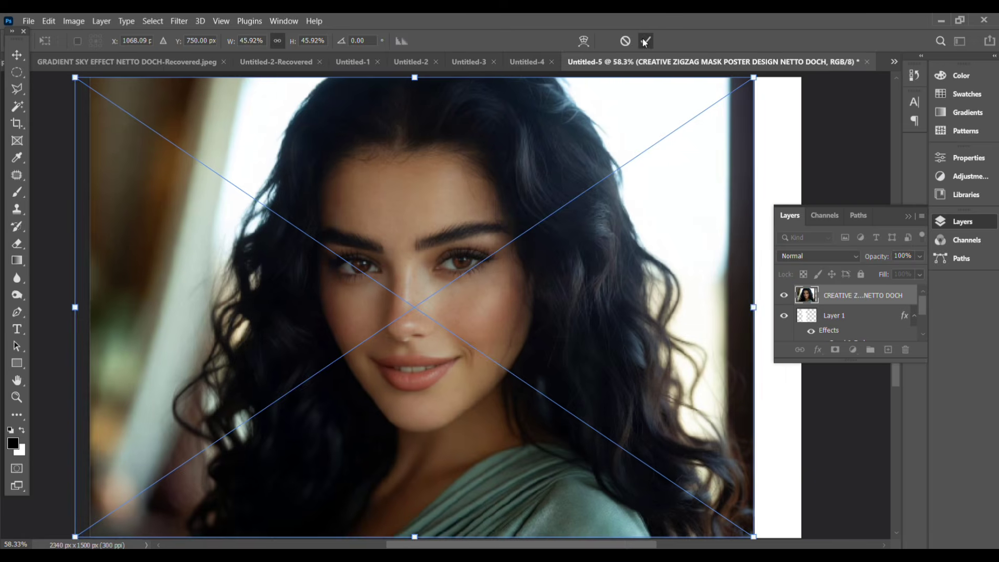
click(643, 41)
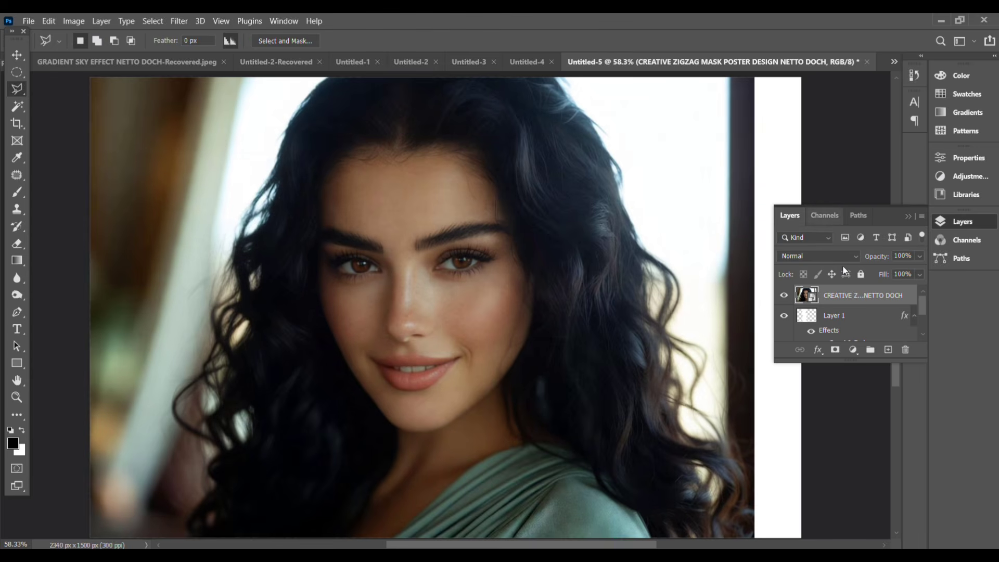
right_click(843, 300)
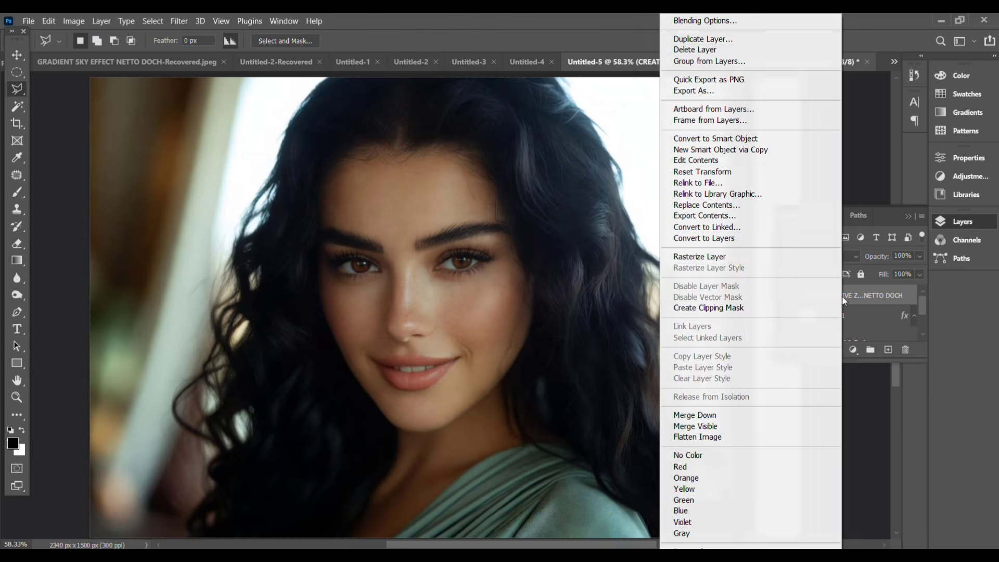
click(712, 308)
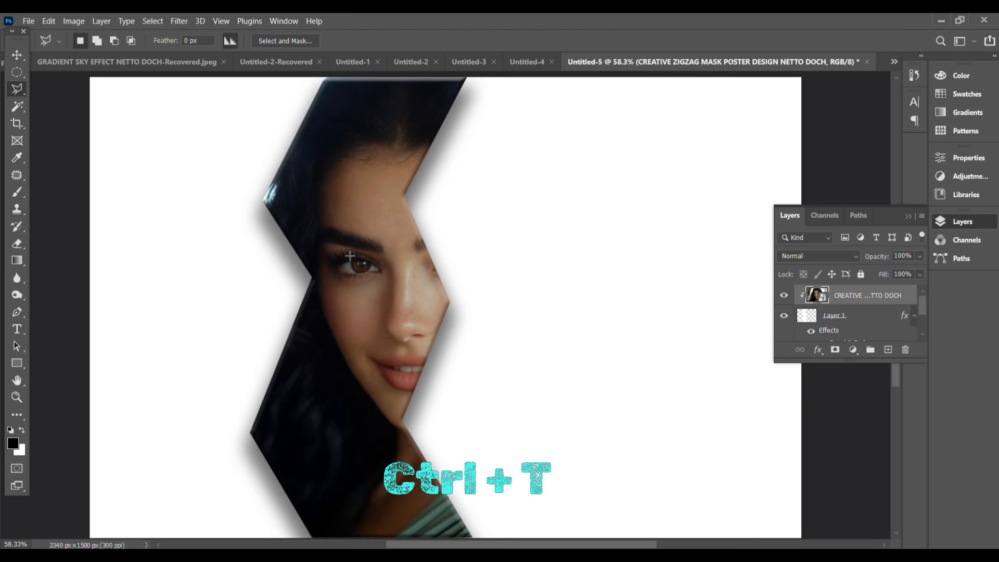
Step: Scale the clipped portrait to about 46.94% and shift it left so the face sits inside the zigzag band
key(ctrl+t)
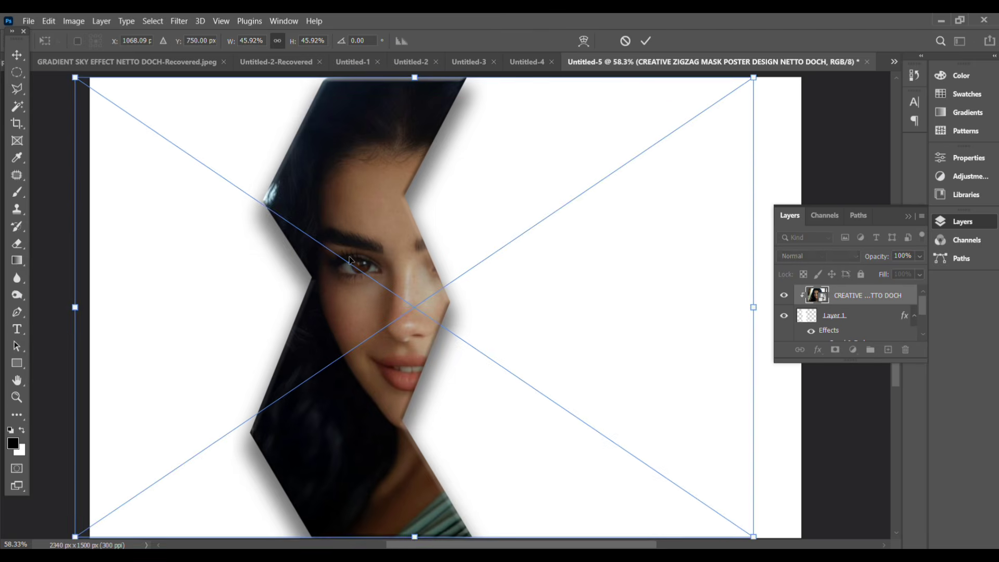
drag(358, 258, 328, 260)
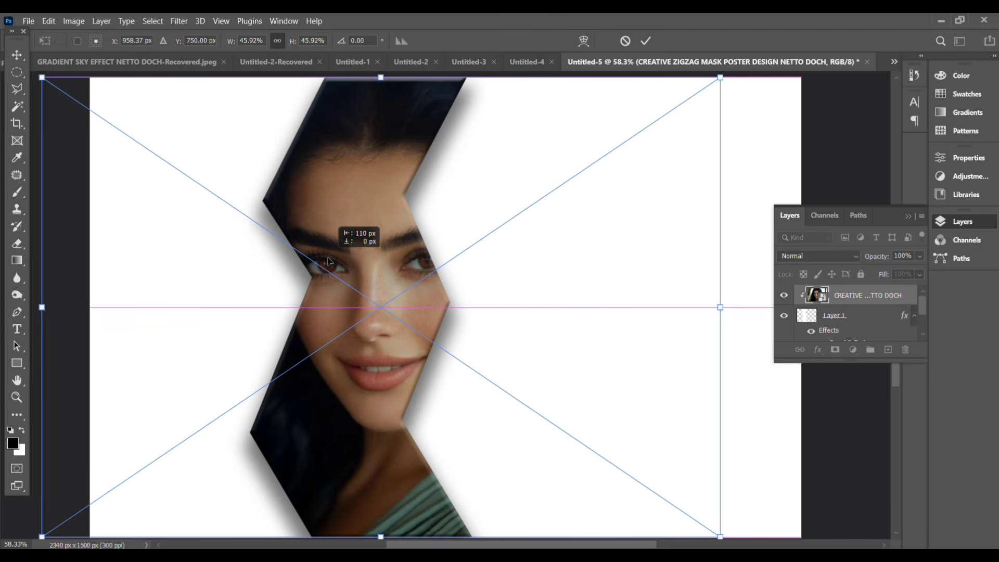
drag(380, 77, 379, 68)
mouse_move(399, 223)
mouse_down()
mouse_move(392, 207)
mouse_move(393, 235)
mouse_move(402, 227)
mouse_up()
key(Return)
key(l)
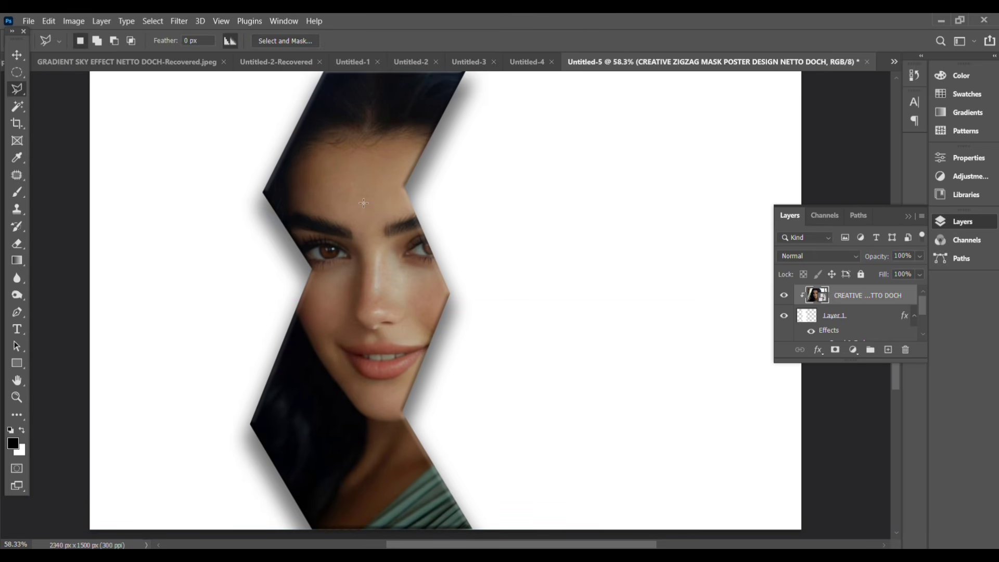
Step: Move the zigzag shape on Layer 1 horizontally to the right, to an X position of about 1100 px
click(841, 317)
scroll(841, 318, down, 1)
scroll(836, 310, up, 1)
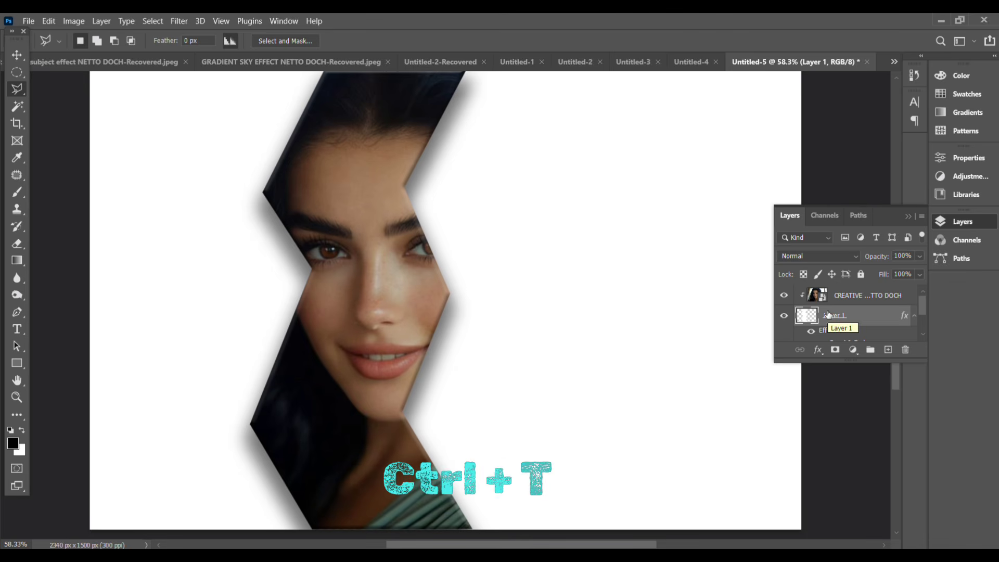
key(ctrl+t)
drag(457, 213, 519, 211)
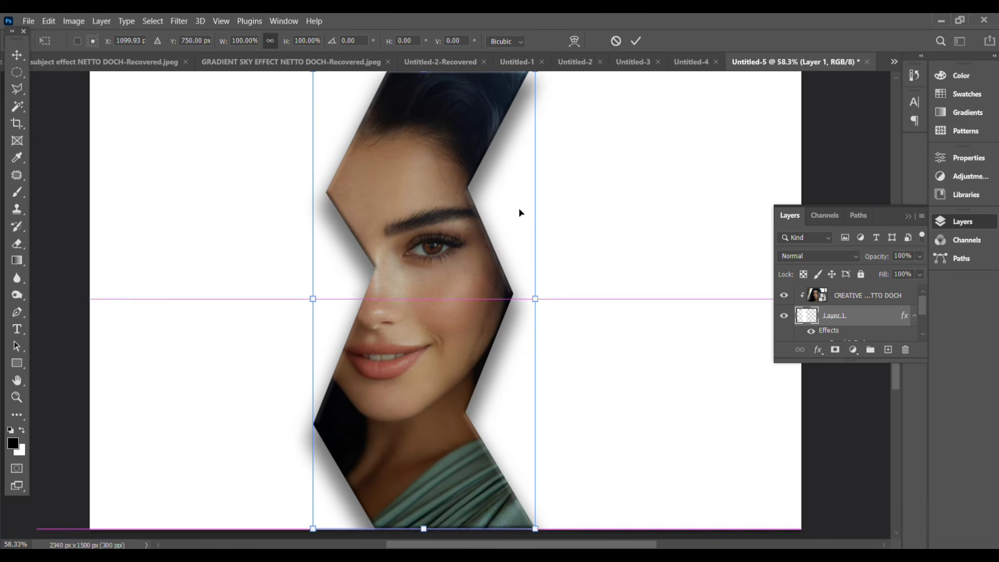
click(639, 42)
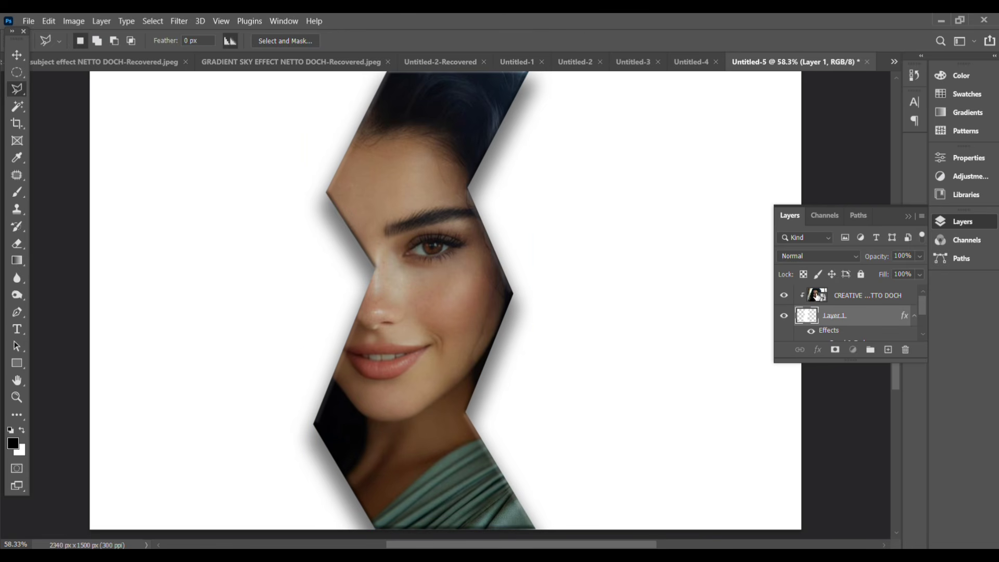
Step: Move the clipped portrait right to an X position of about 1142 px so the face is centred in the zigzag band
click(819, 296)
key(ctrl+t)
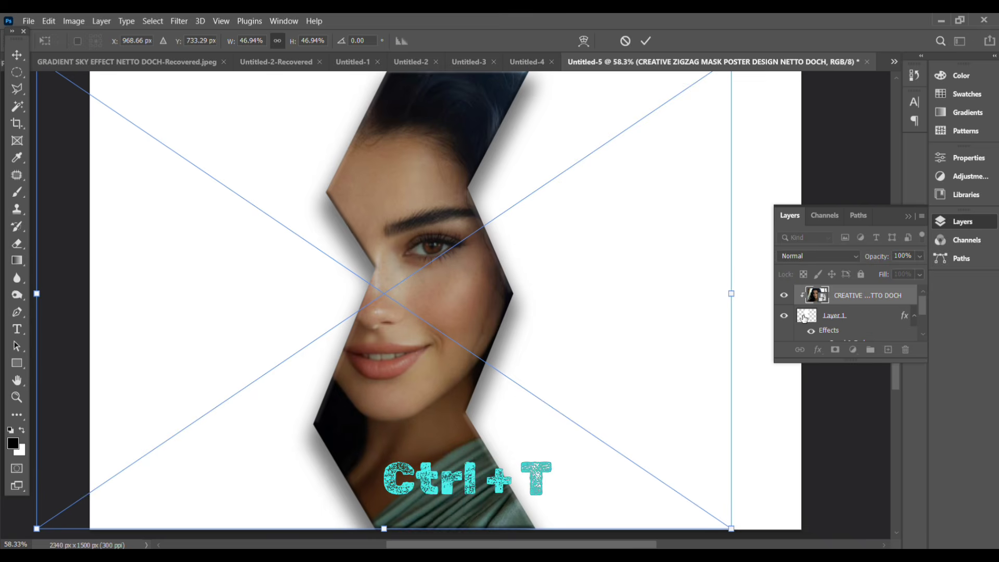
drag(435, 271, 483, 273)
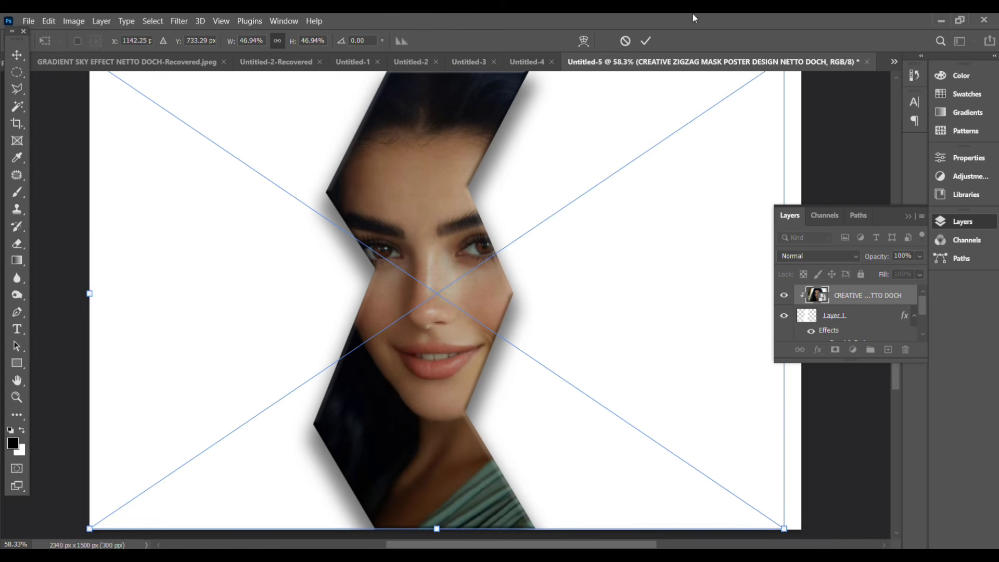
click(648, 41)
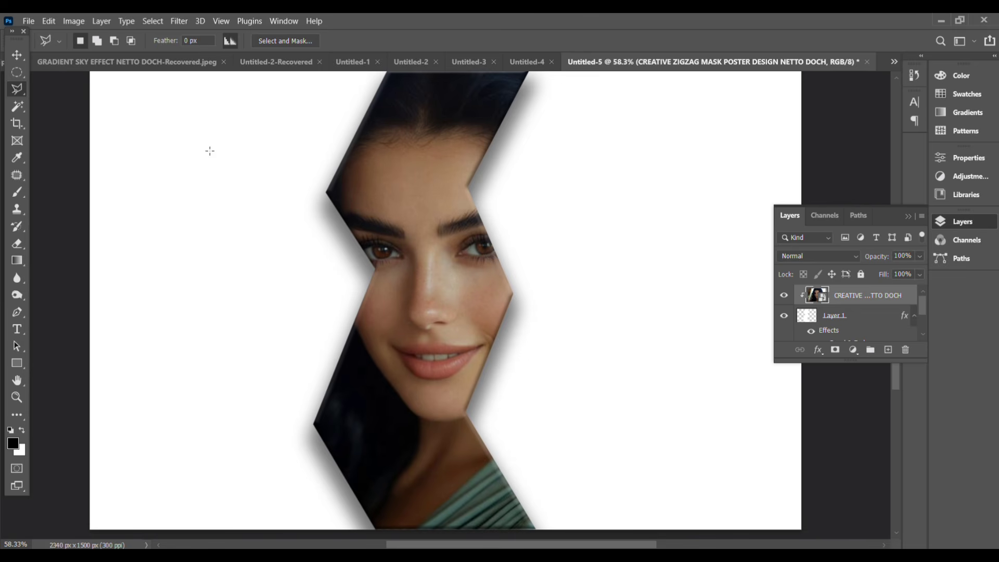
Step: Create a paragraph text box left of the portrait's forehead with Georgia lorem ipsum placeholder text set to 6 pt
click(16, 328)
drag(132, 115, 300, 198)
click(358, 41)
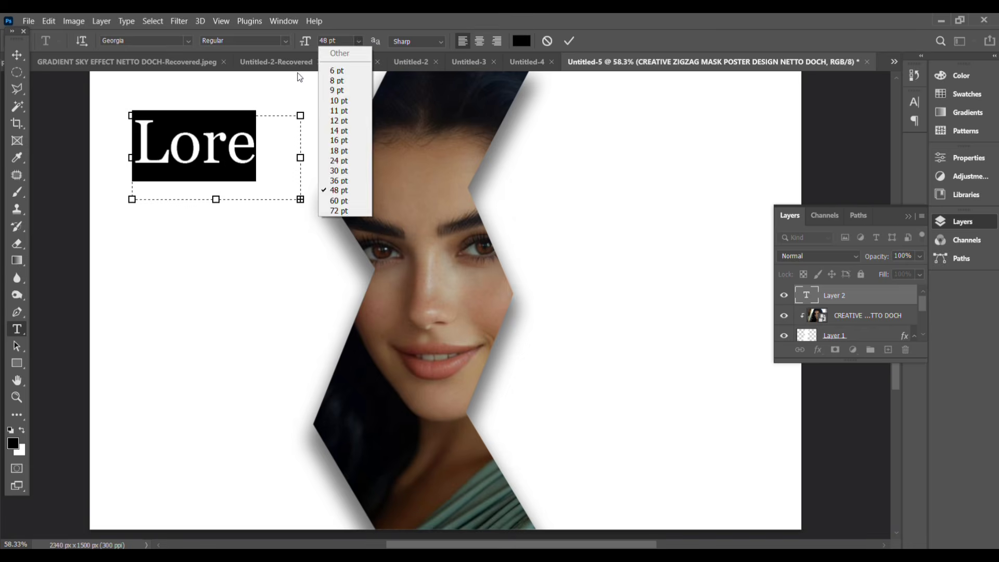
click(333, 79)
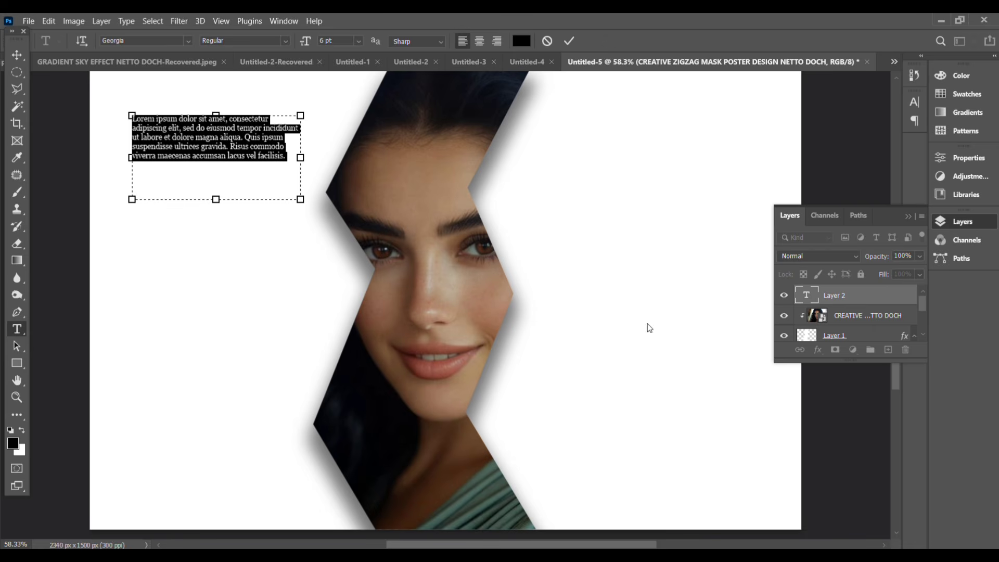
Step: Add a second 6 pt lorem ipsum text block in the lower-right white area of the poster
click(787, 304)
drag(601, 416, 767, 507)
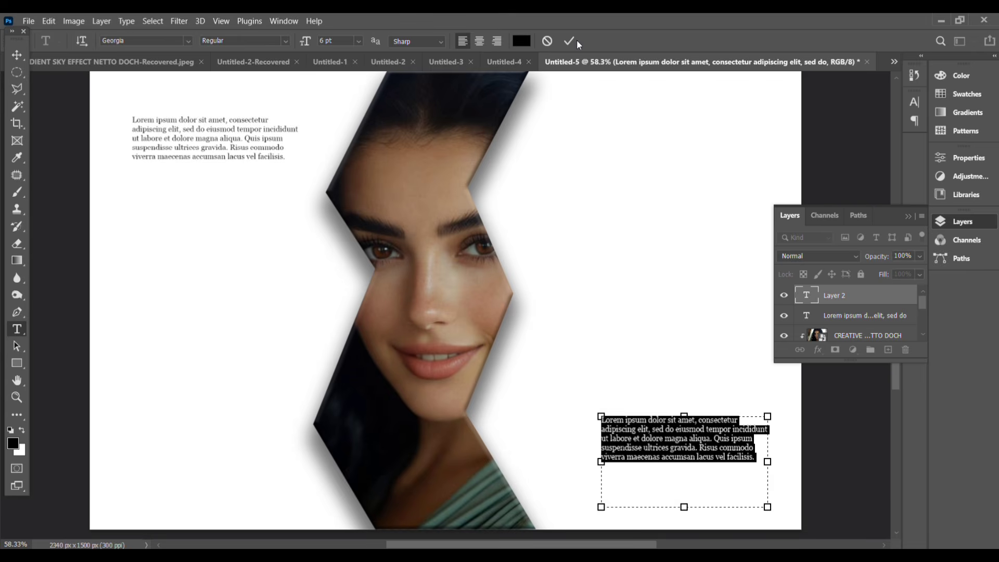
click(17, 55)
Step: Unlock the Background layer so it becomes a regular layer
scroll(845, 318, down, 3)
click(844, 331)
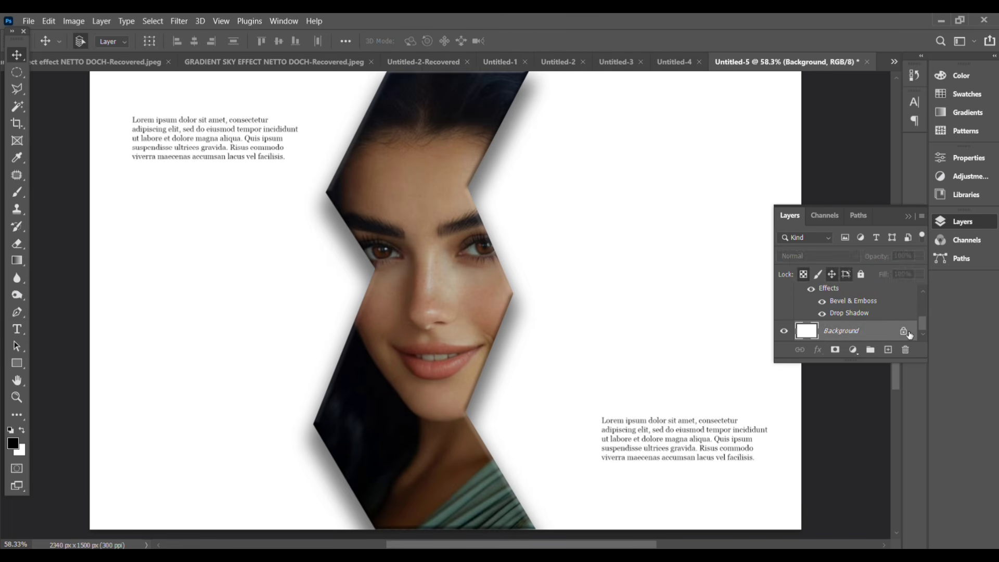
click(903, 331)
Step: Add a text box directly above the unlocked background layer, right of the eyes, and set its font size to 60 pt
key(t)
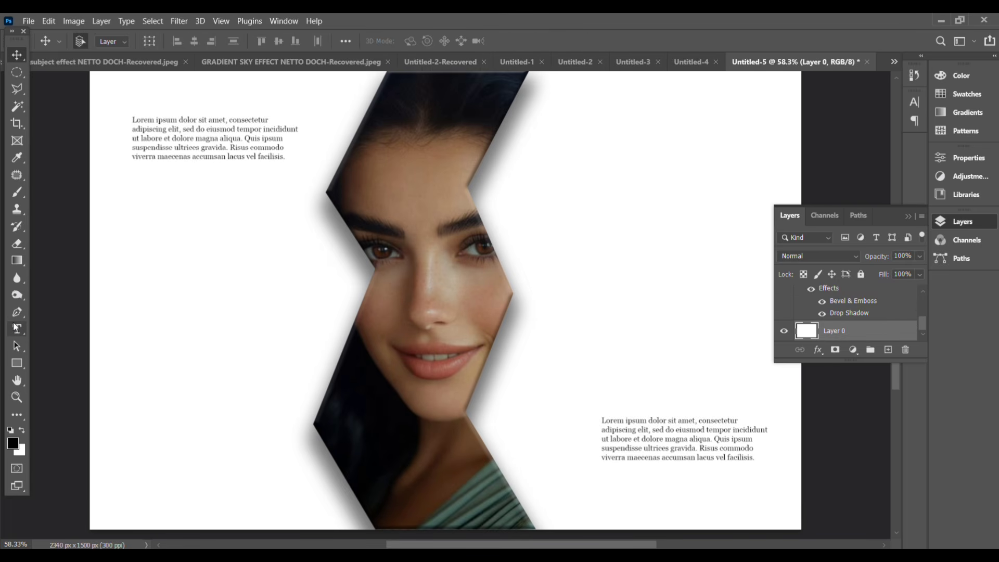
drag(521, 199, 737, 294)
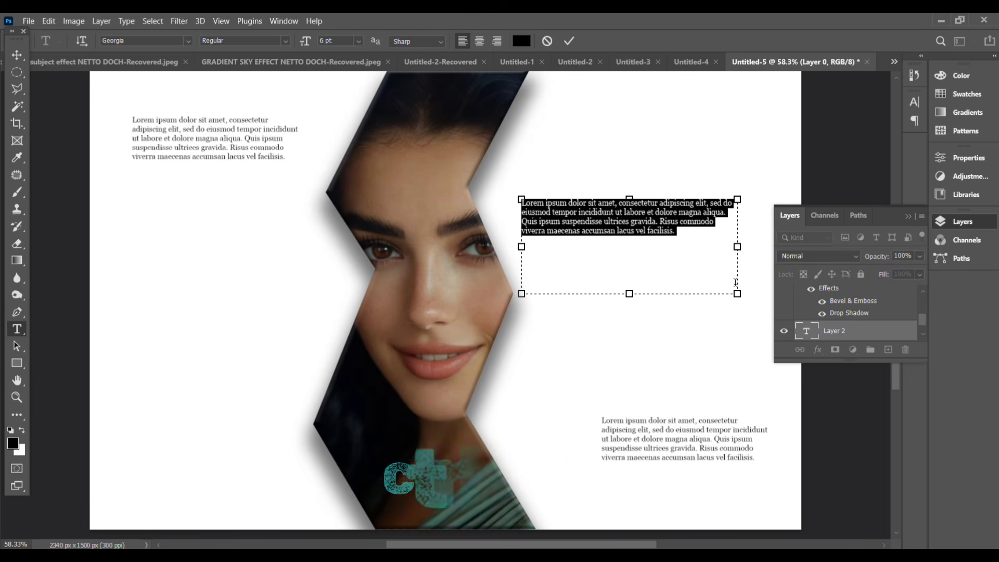
click(358, 41)
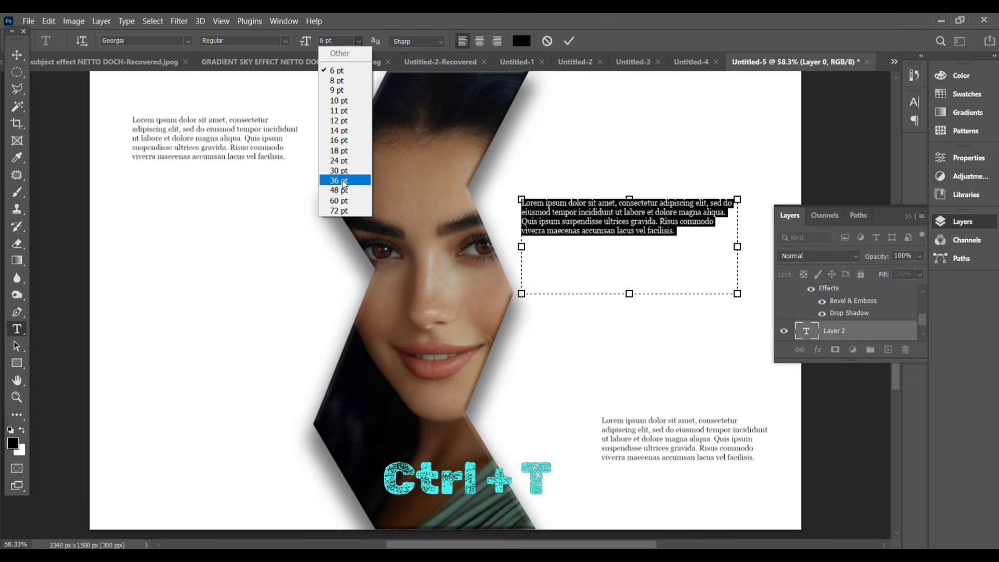
click(339, 200)
drag(522, 246, 508, 246)
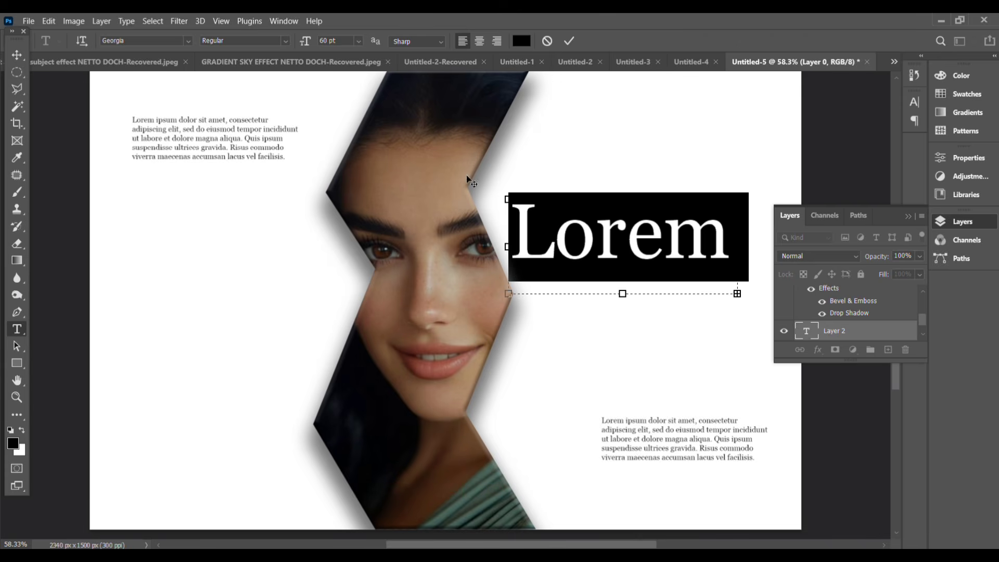
Step: Replace the placeholder in the 60 pt text box with the heading GLOBAL, keeping the Georgia font
click(186, 41)
click(186, 39)
text(GLOBAL)
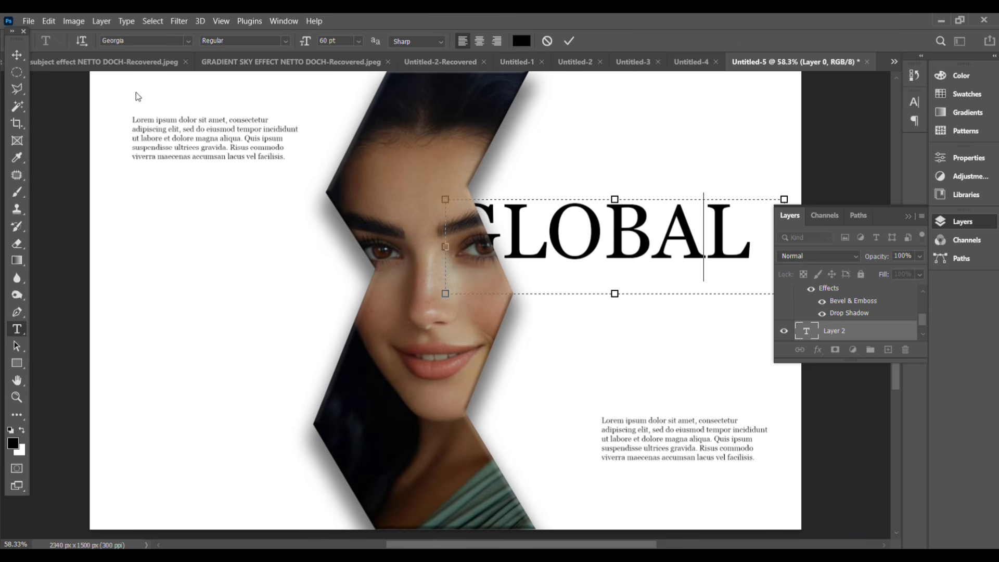
click(21, 55)
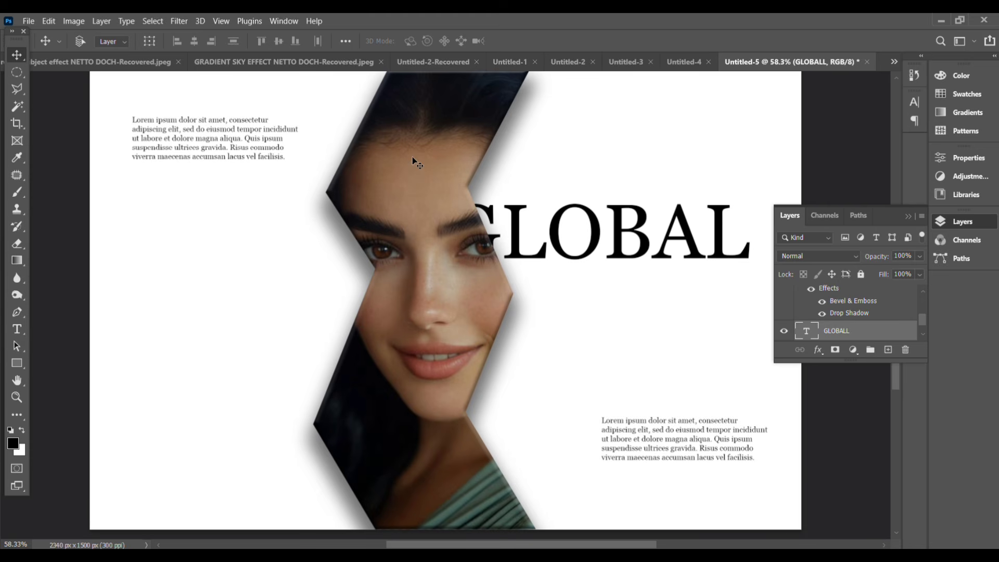
Step: Scale the GLOBAL heading to about 84.09% and shift it right so it clears the zigzag portrait
key(ctrl+t)
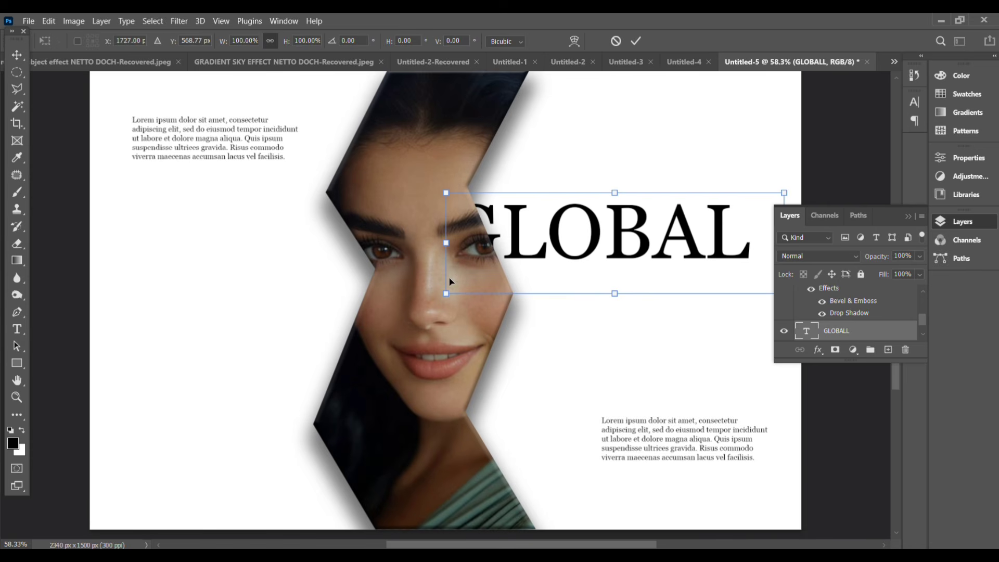
drag(445, 293, 499, 278)
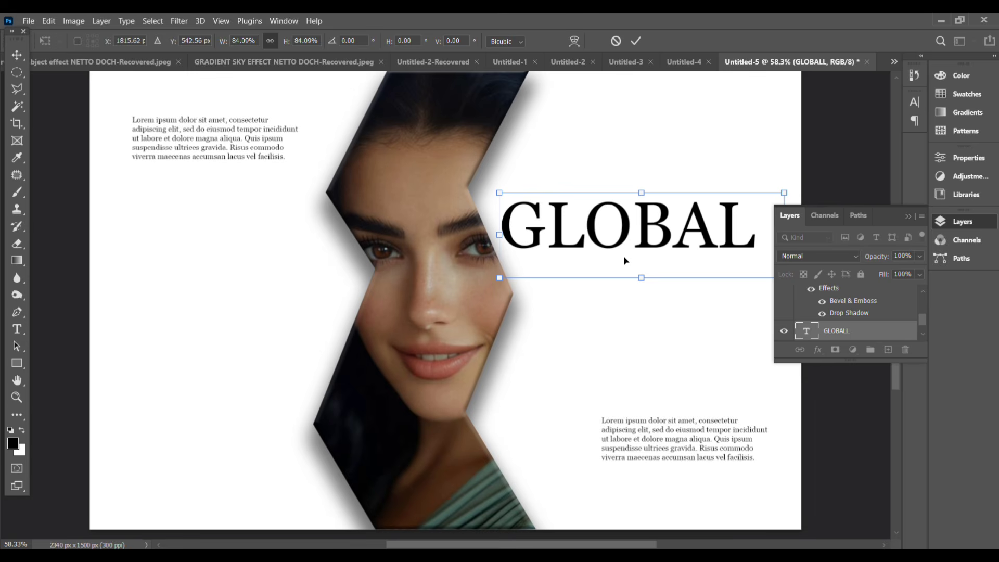
drag(624, 260, 635, 262)
Step: Change the colour of the GLOBAL heading text to bright green, #09fb25
click(808, 336)
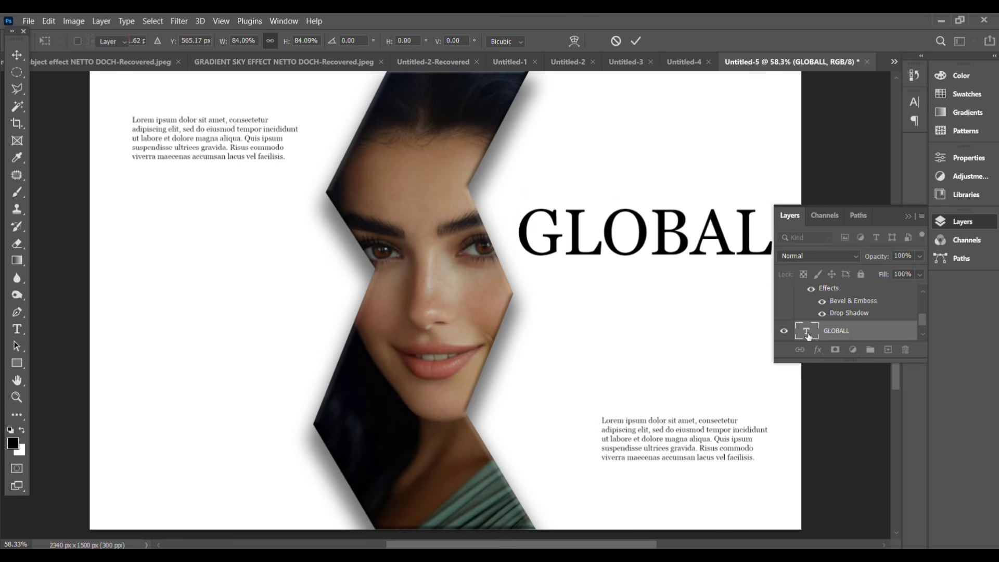
double_click(807, 336)
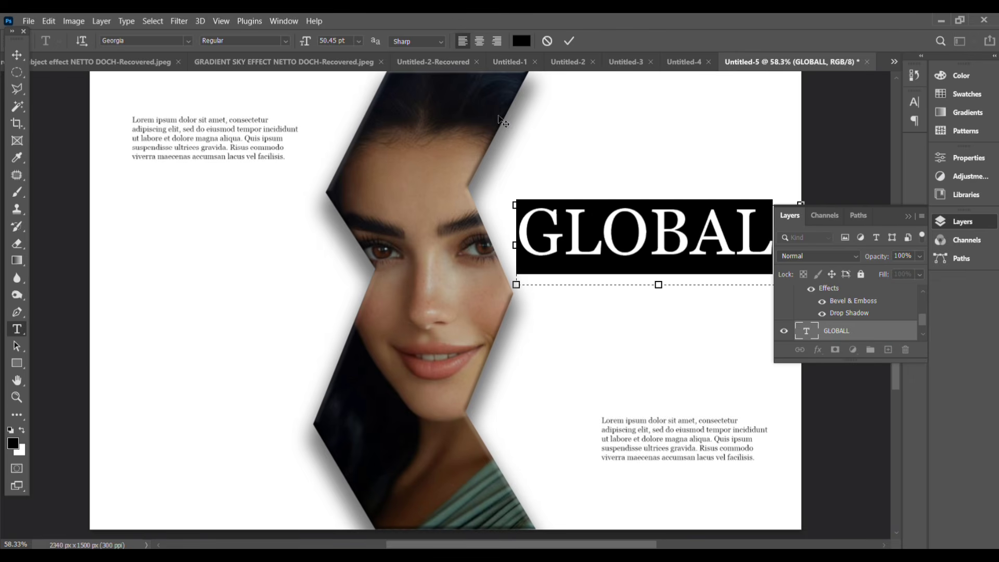
click(13, 442)
click(770, 198)
click(752, 90)
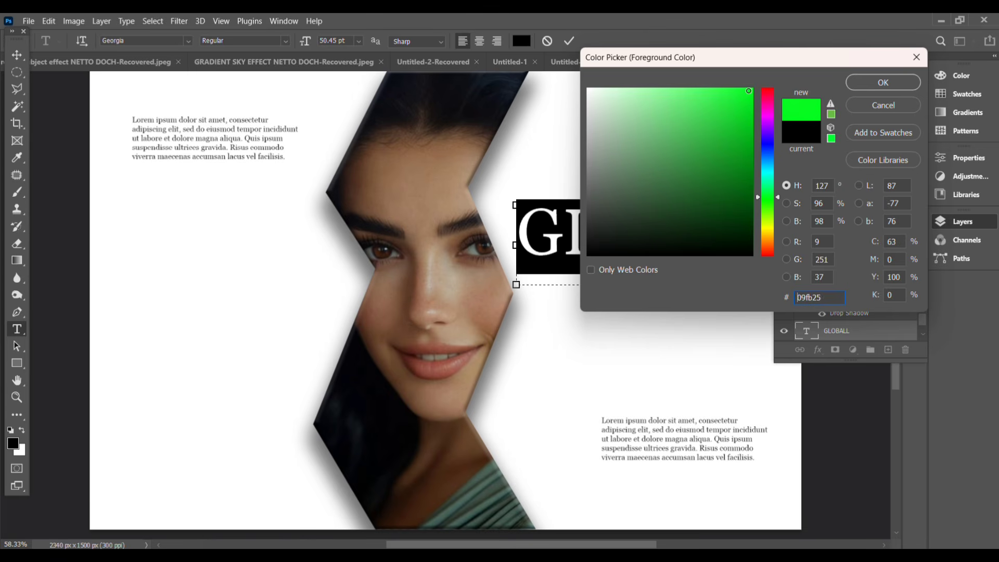
click(883, 82)
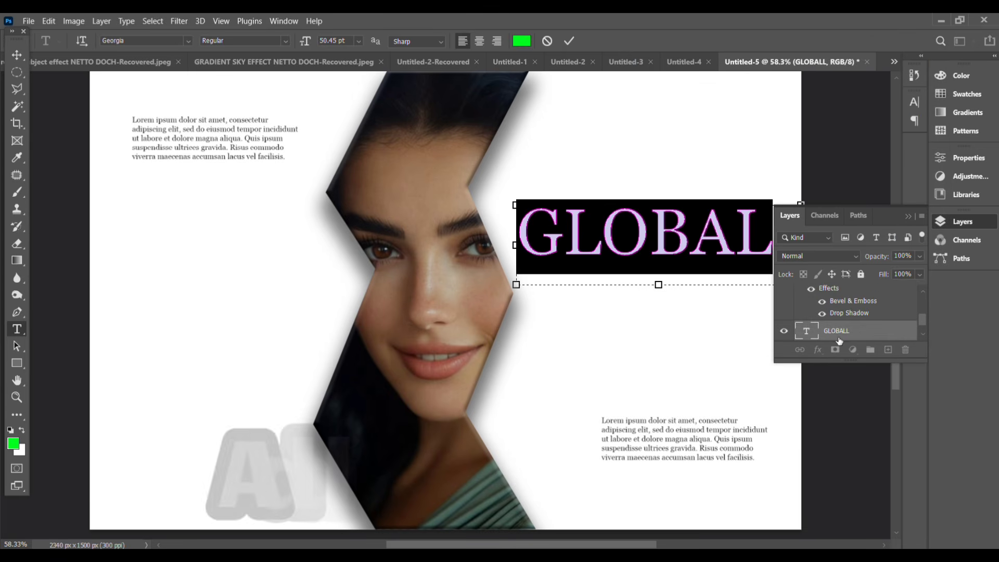
key(ctrl+Return)
key(v)
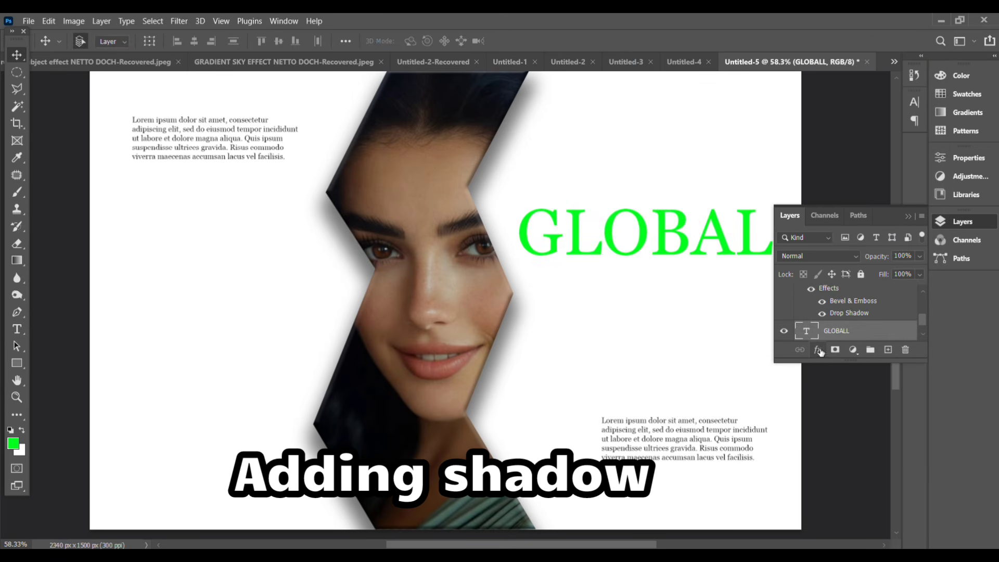
Step: Add a drop shadow to the GLOBAL heading with distance 20 px, spread 10% and size 24 px
click(818, 349)
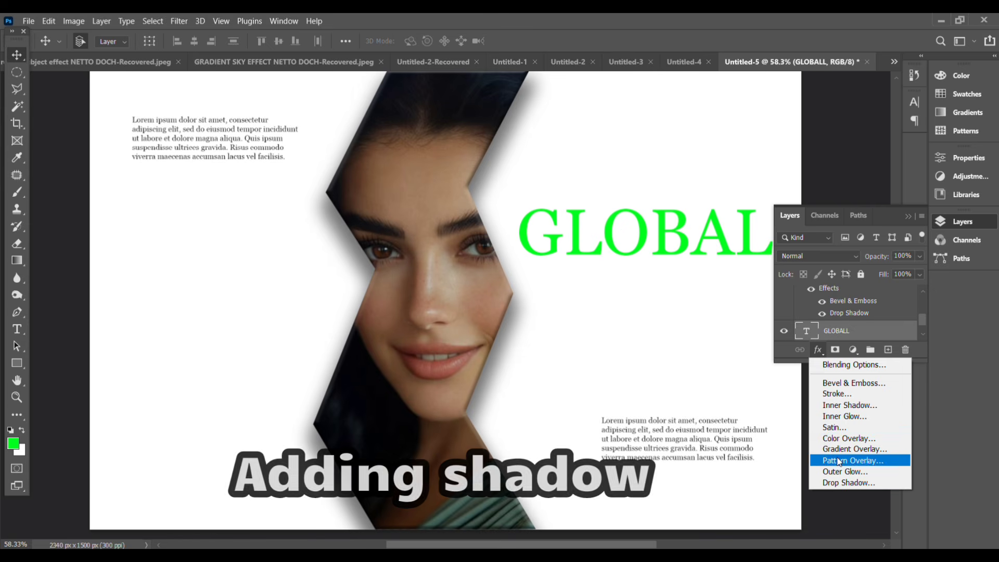
click(835, 482)
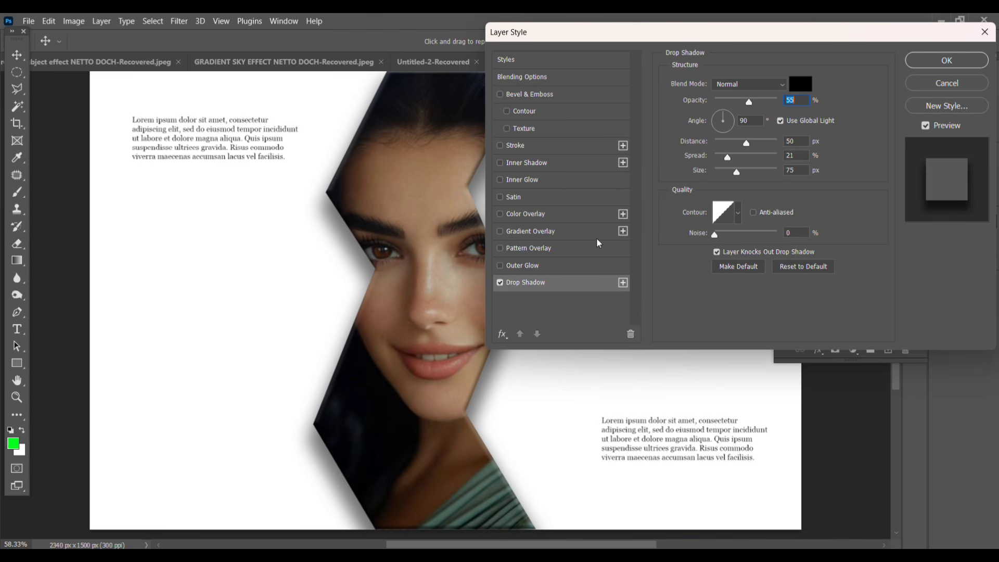
drag(771, 35, 279, 32)
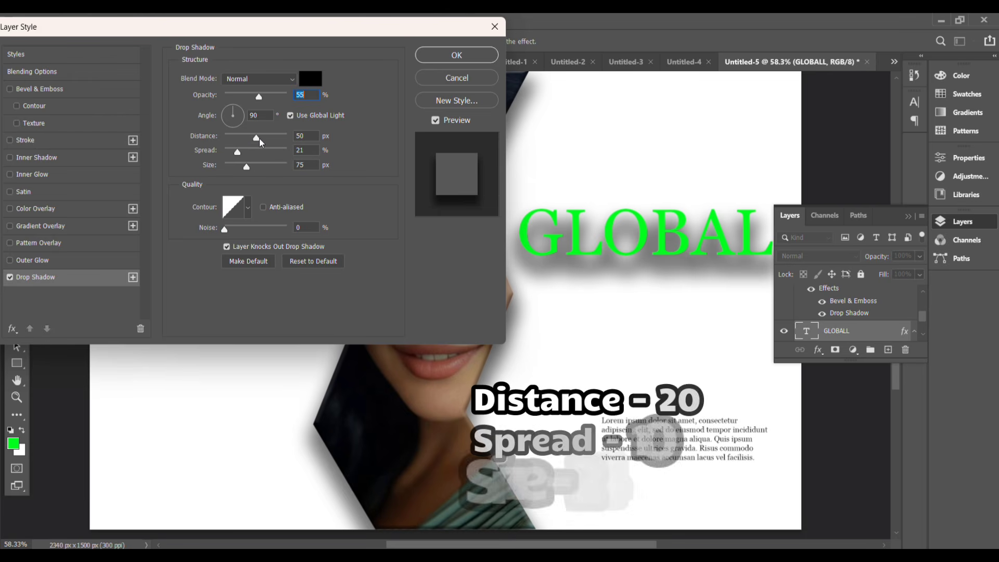
drag(257, 139, 231, 152)
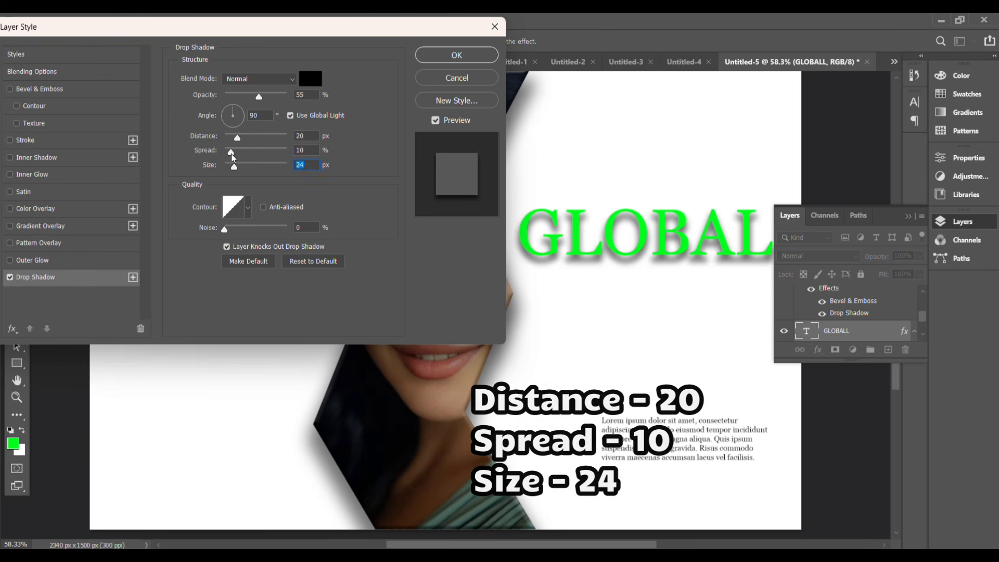
click(454, 57)
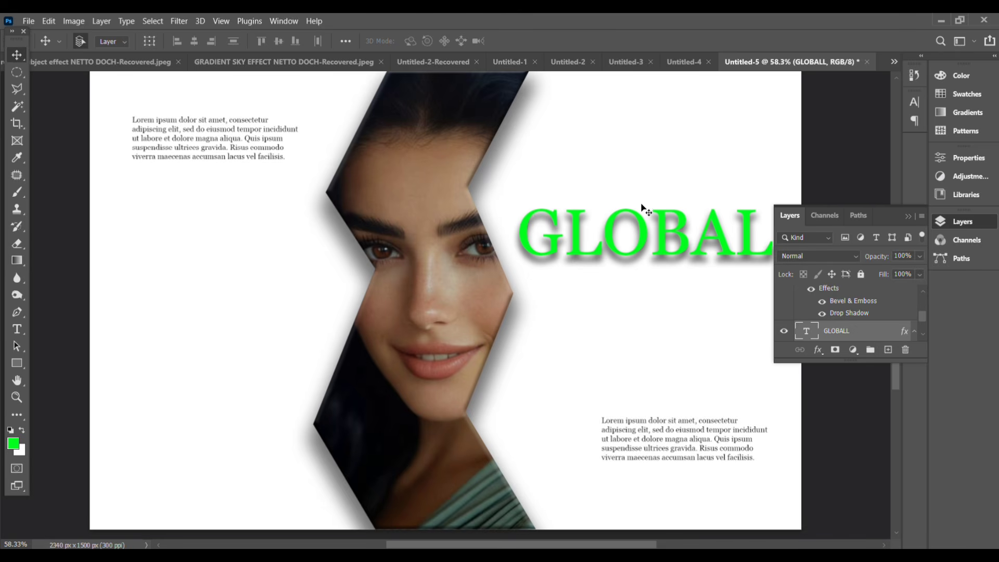
Step: Move the GLOBAL heading down to about the level of the portrait's nose
drag(692, 255, 665, 270)
drag(687, 292, 687, 292)
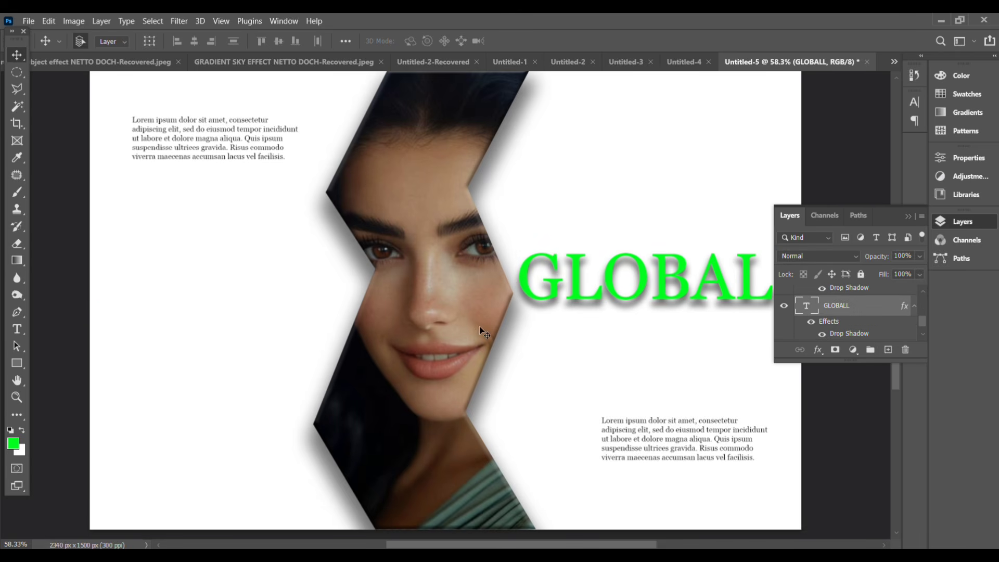
Step: Add the green 60 pt heading FASION in a text box left of the portrait's chin
key(t)
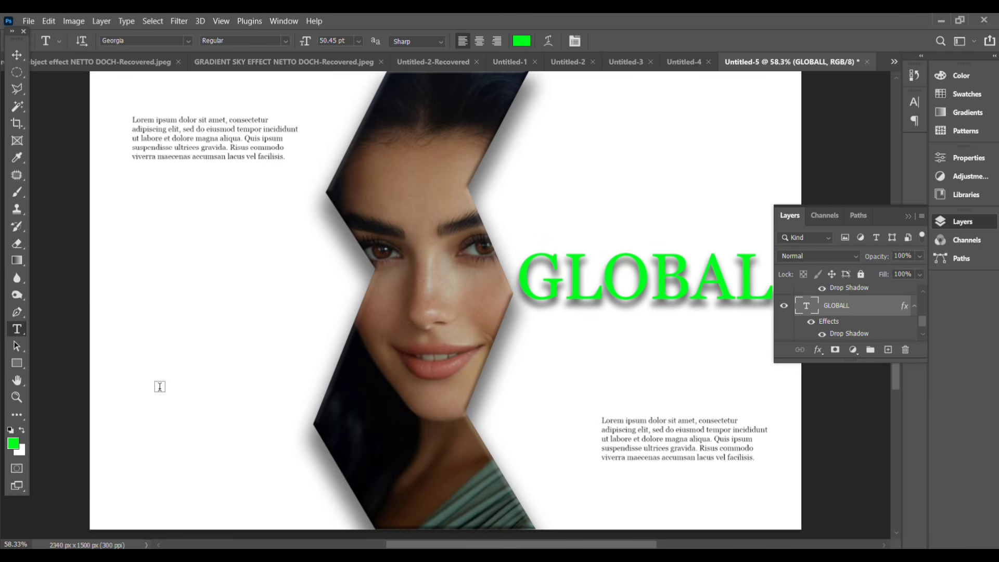
drag(106, 380, 312, 459)
text(FASI)
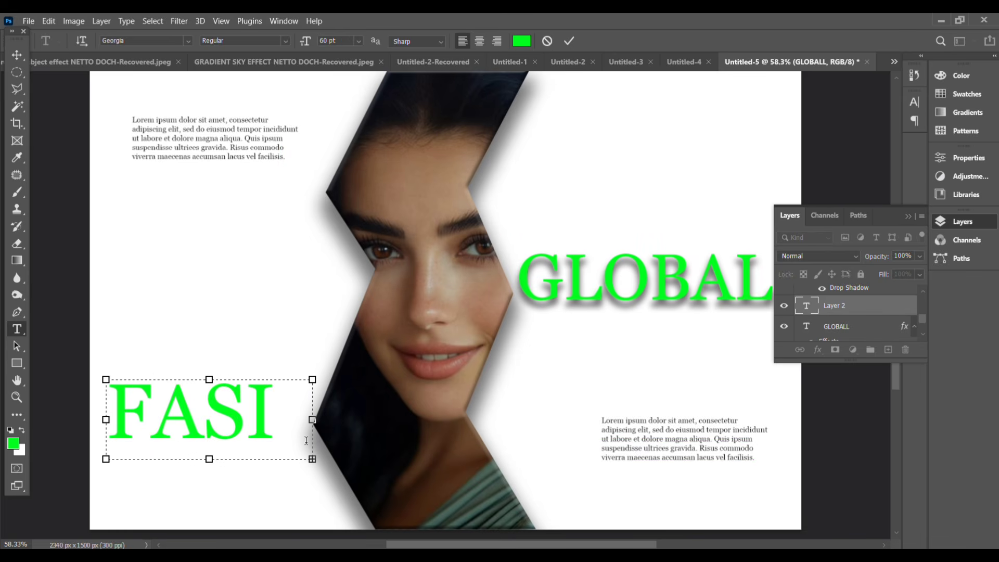
click(17, 54)
Step: Apply a drop shadow to the FASION heading with distance 20 px, spread 10% and size 24 px
click(817, 350)
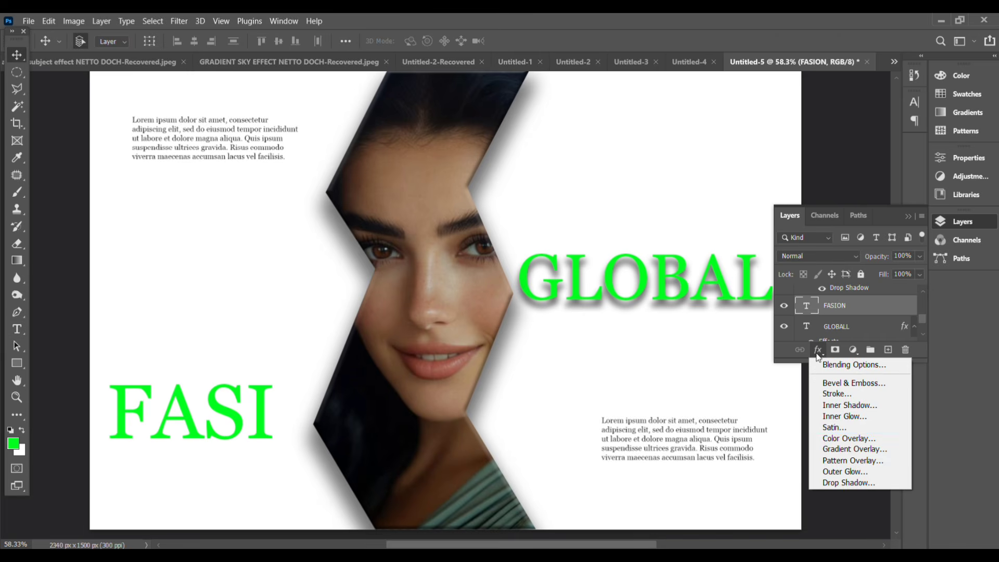
click(842, 483)
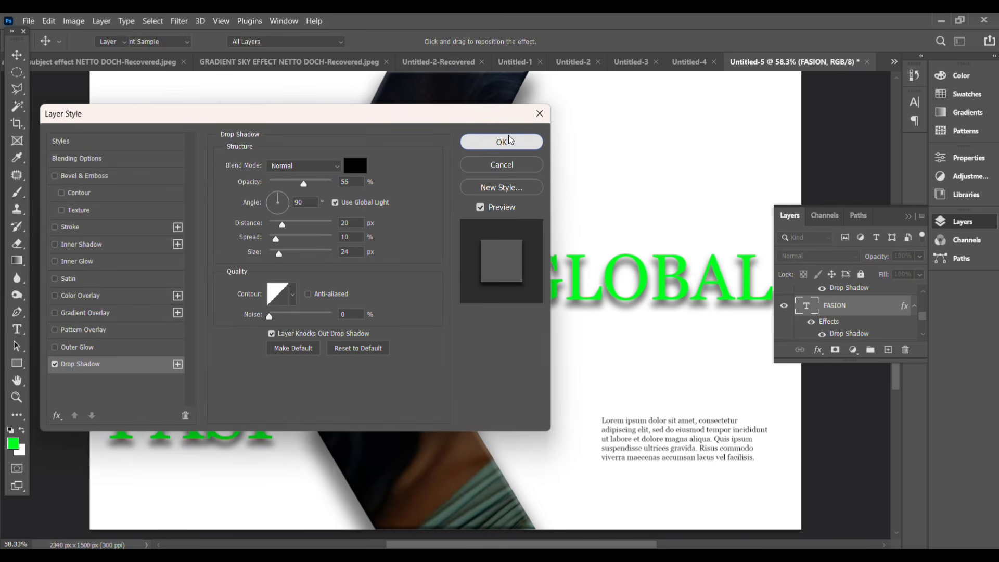
click(508, 140)
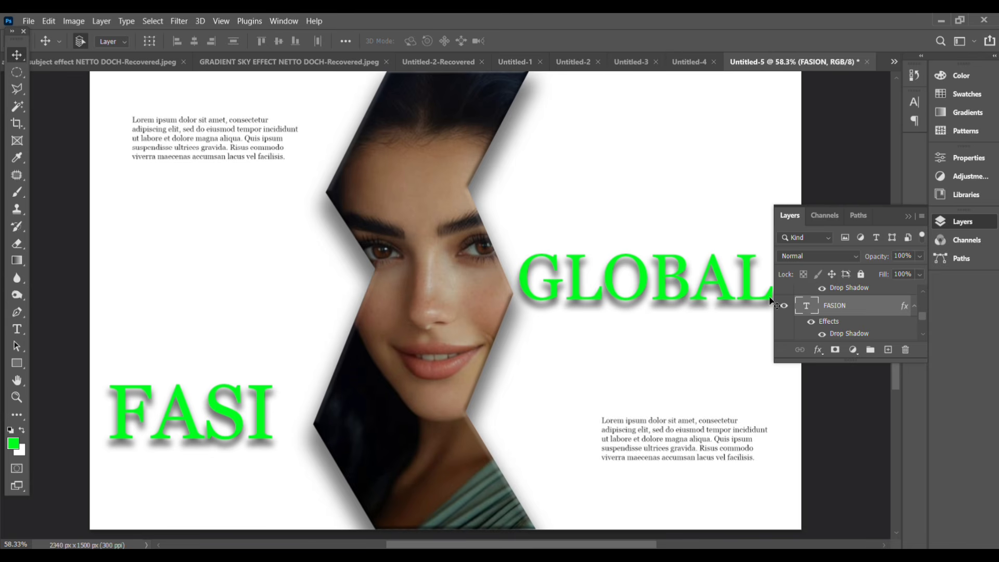
Step: Move the GLOBAL heading up to about the level of the portrait's eyebrows and collapse the layer list
scroll(832, 307, up, 1)
click(832, 312)
drag(700, 281, 706, 229)
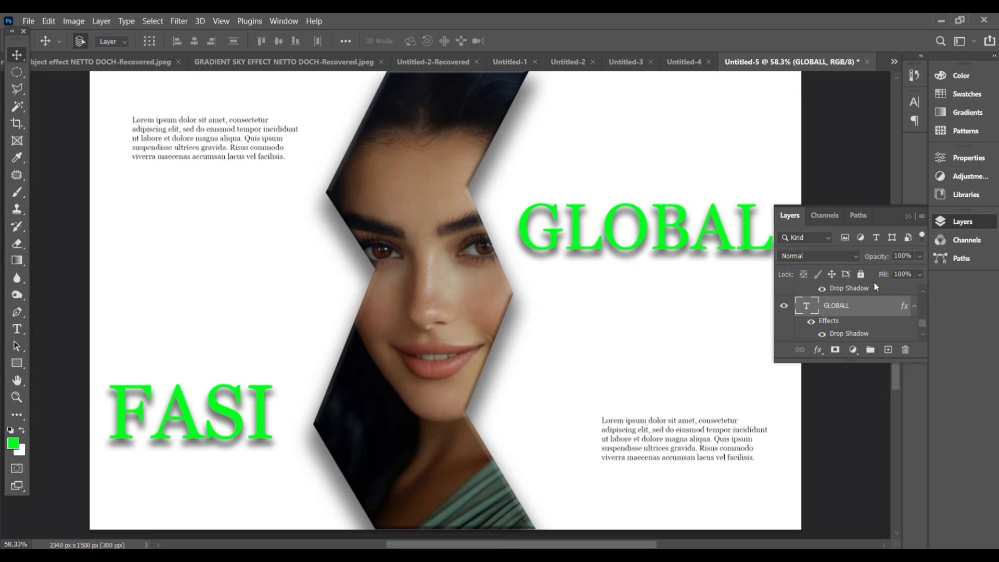
click(907, 216)
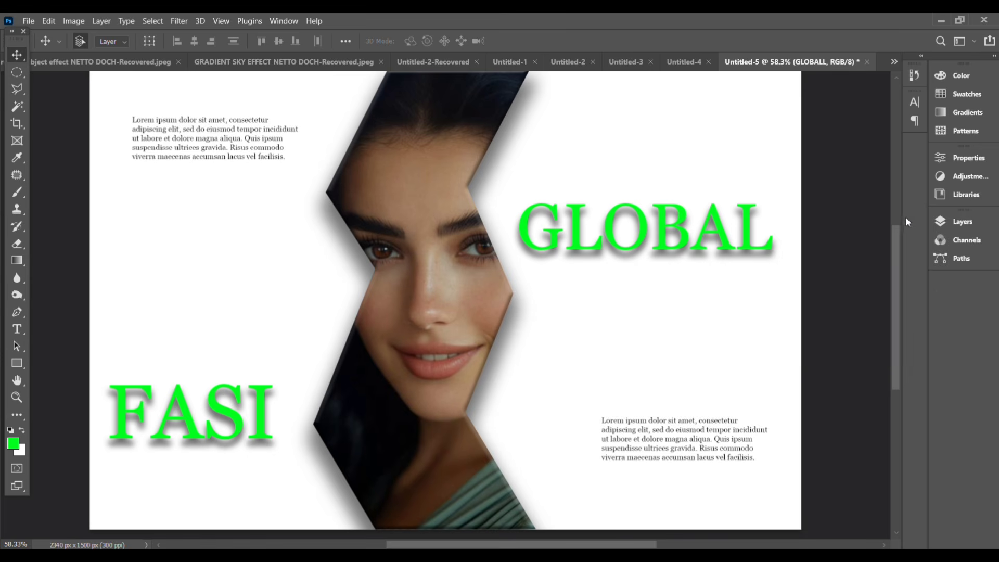